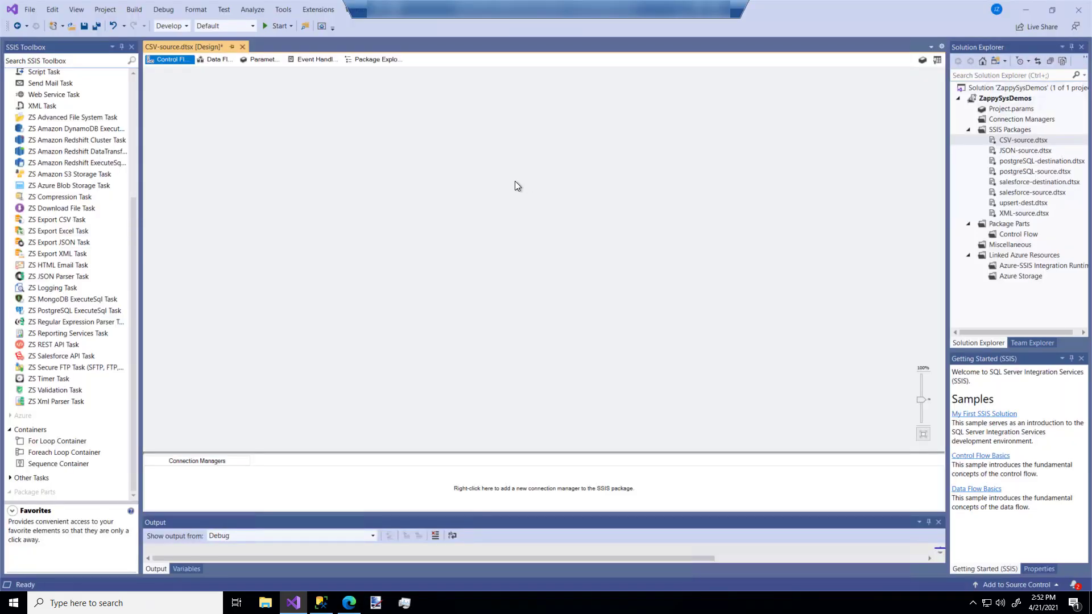
Add a Data Flow Task to the control flow of the CSV-source package and open it for editing
scroll(73, 138, up, 5)
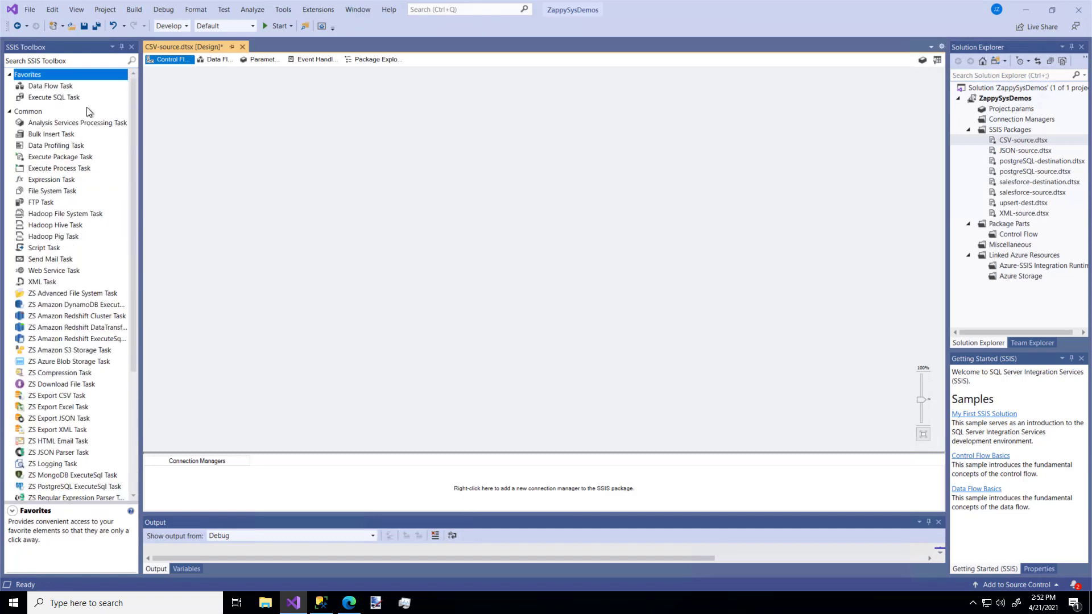
drag(65, 87, 238, 114)
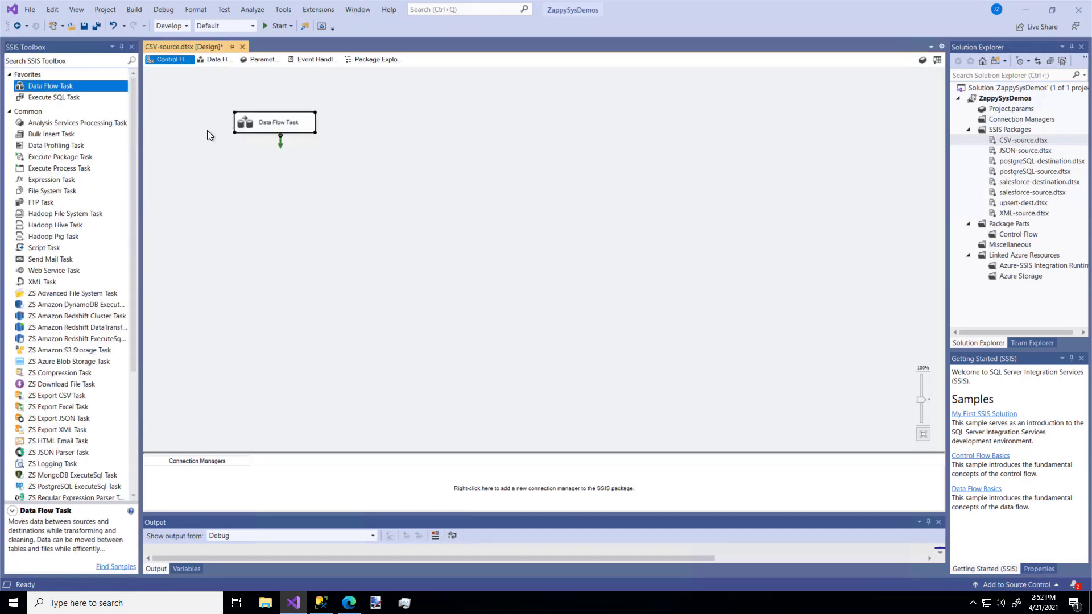
scroll(58, 182, down, 5)
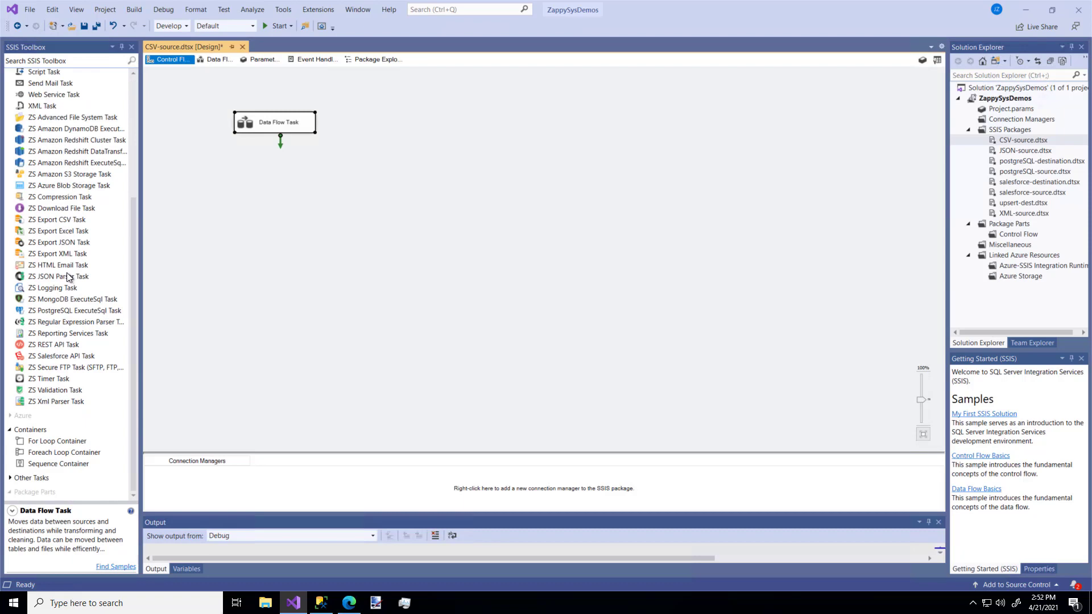
scroll(63, 276, up, 5)
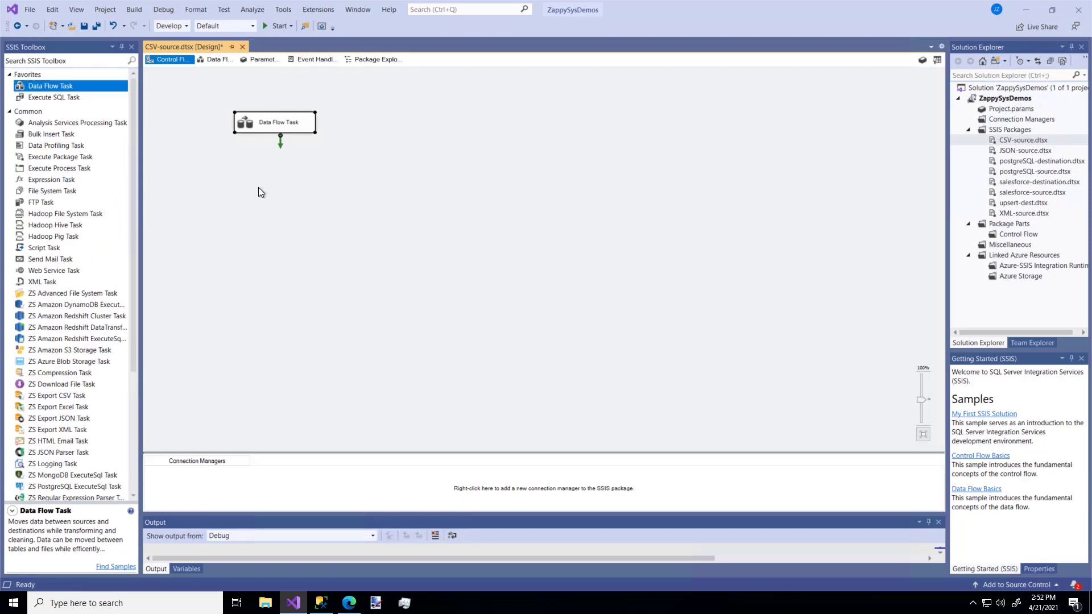
click(281, 150)
double_click(281, 127)
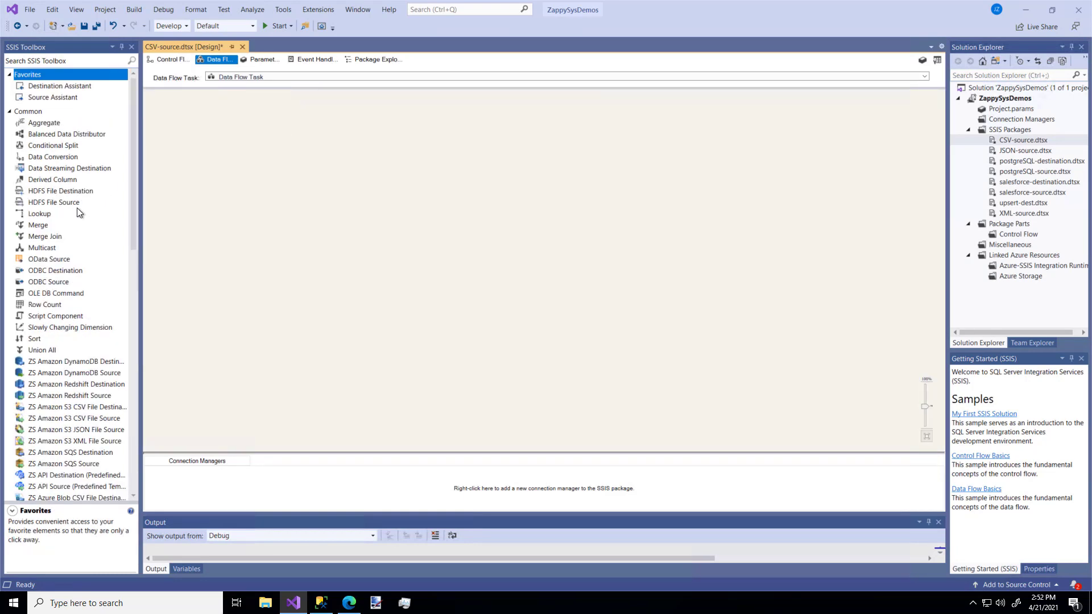
Add a ZS CSV Source (Web API or File) component to the data flow and open its configuration
scroll(79, 212, down, 15)
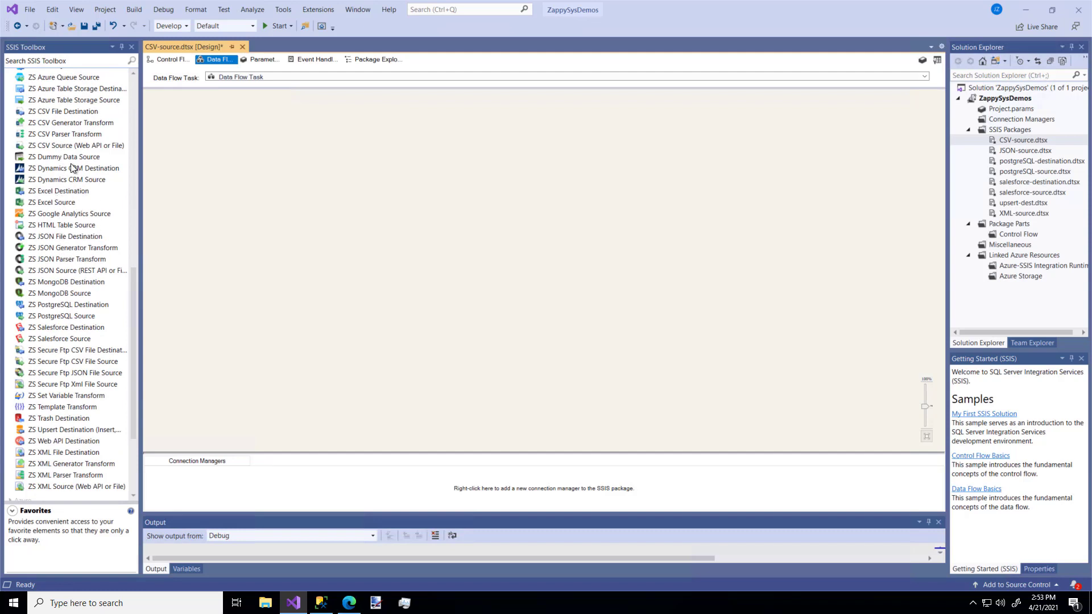
drag(49, 149, 232, 152)
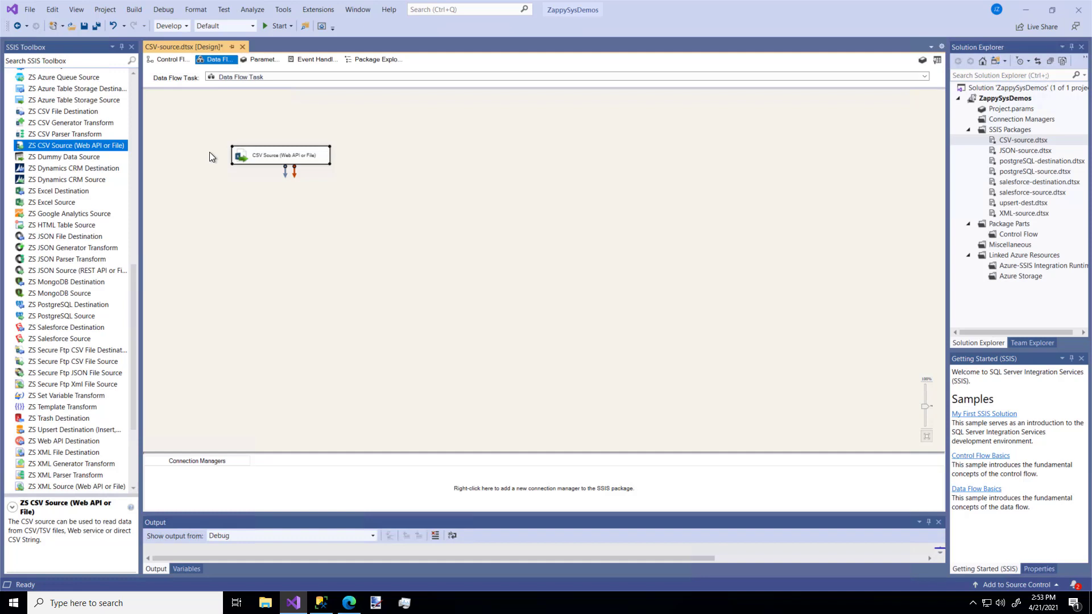
click(212, 148)
double_click(292, 159)
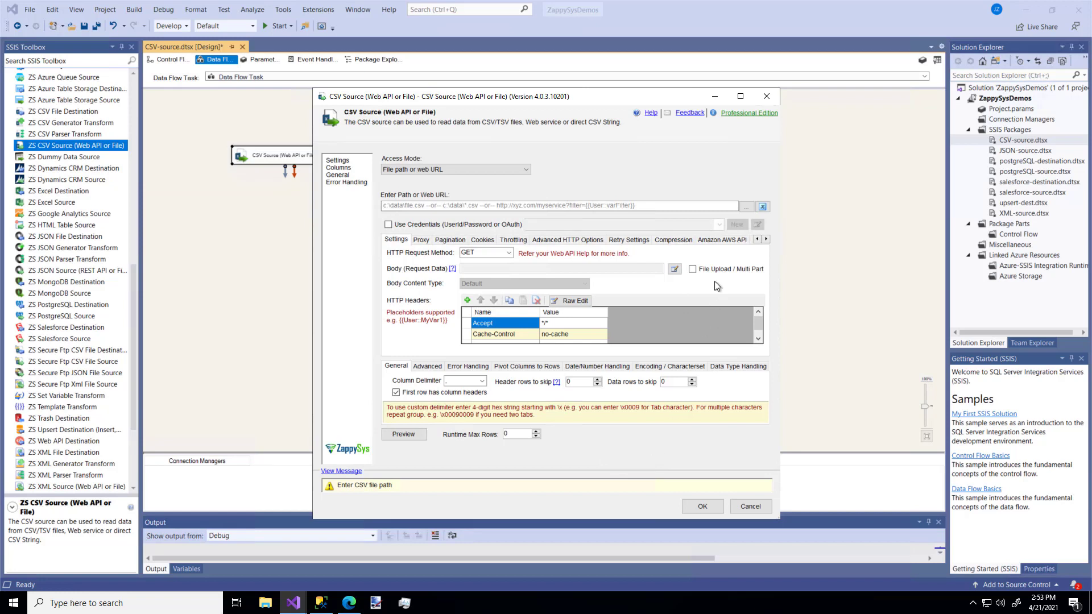
Choose invoices.csv from the Desktop as the CSV source file
click(746, 207)
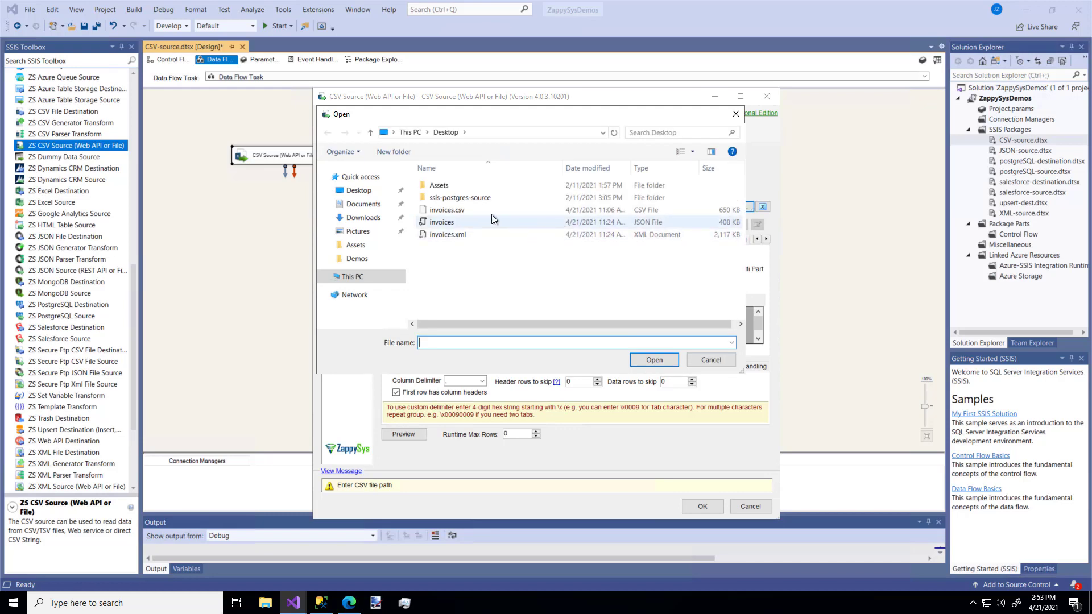
click(477, 211)
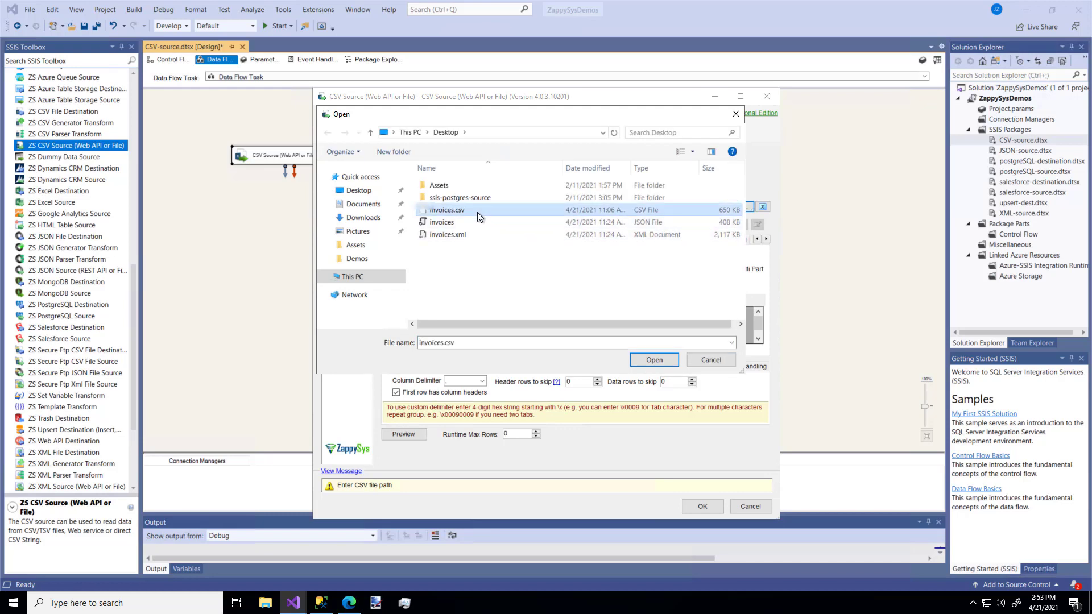
click(656, 364)
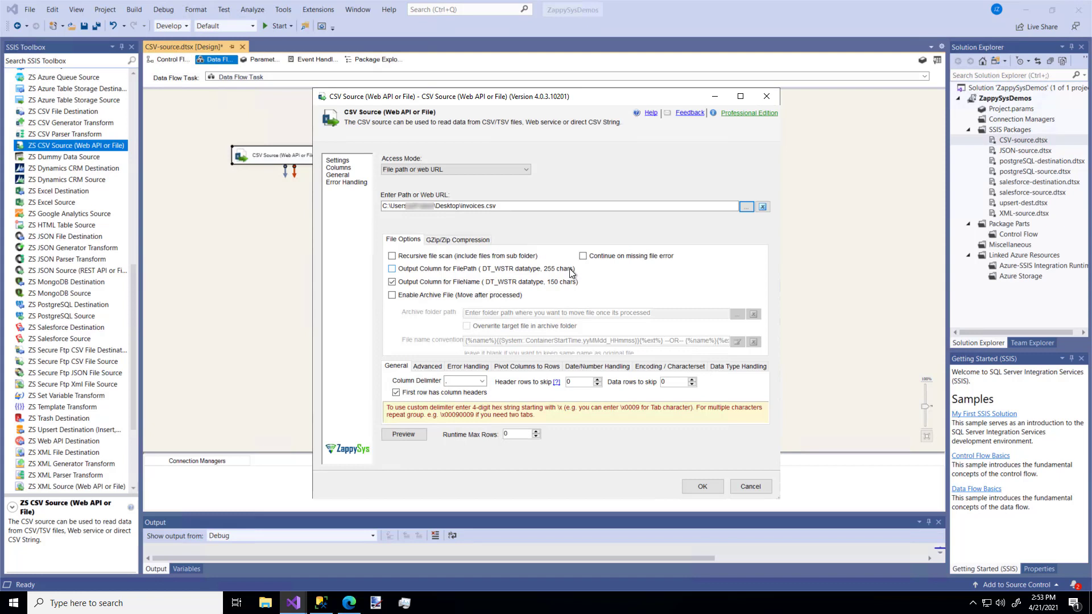
drag(614, 206, 364, 192)
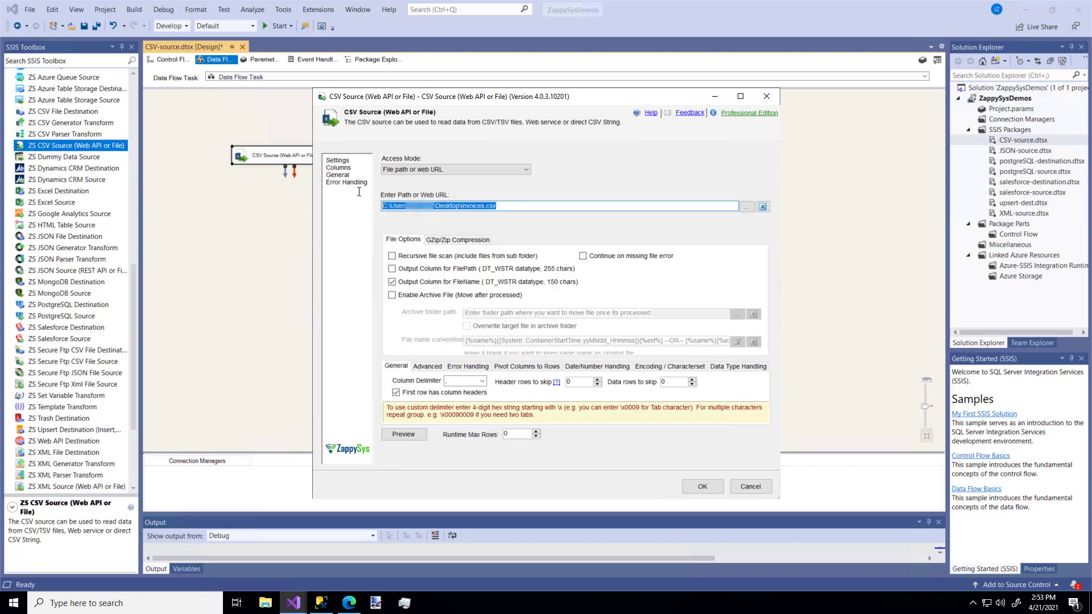
key(BackSpace)
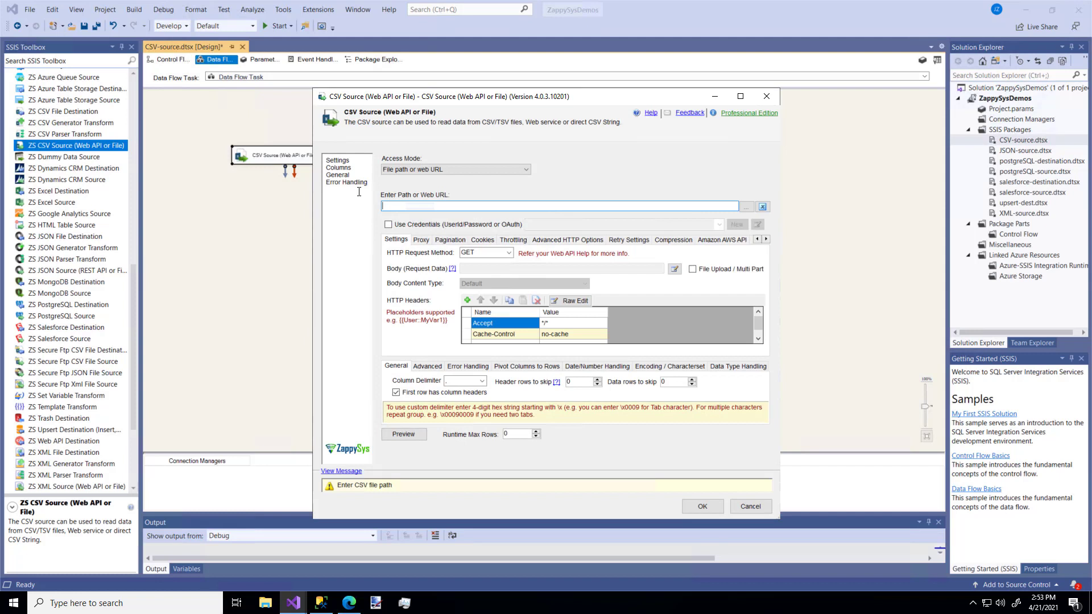
text(https://zappysys.com/downloads/files/test/invoices.csv)
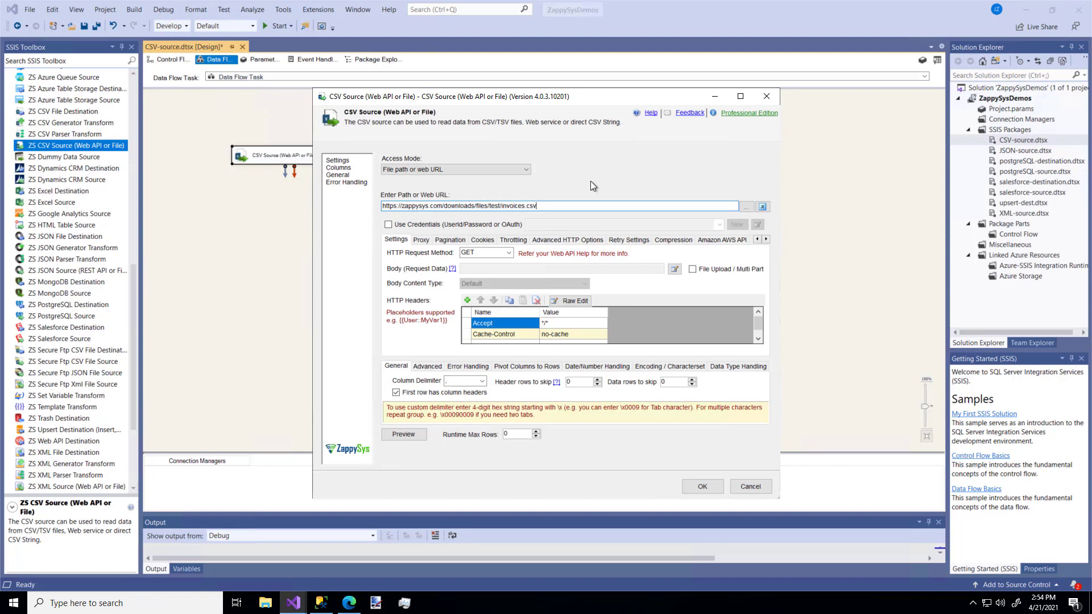
Try enabling credentials to see the available connection types, leaving Use Credentials off at the end
click(387, 224)
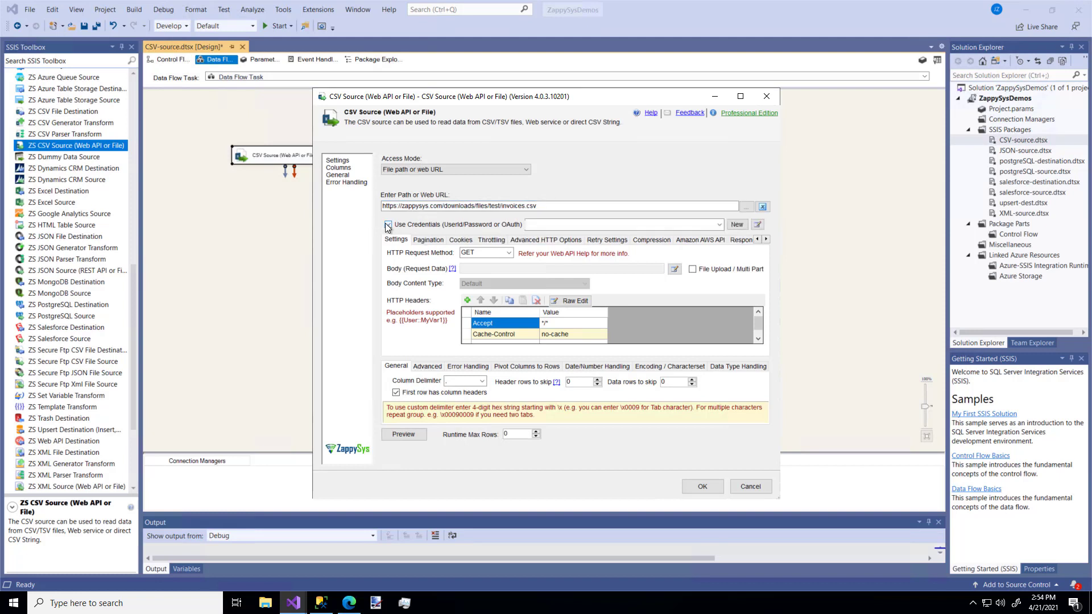
click(719, 225)
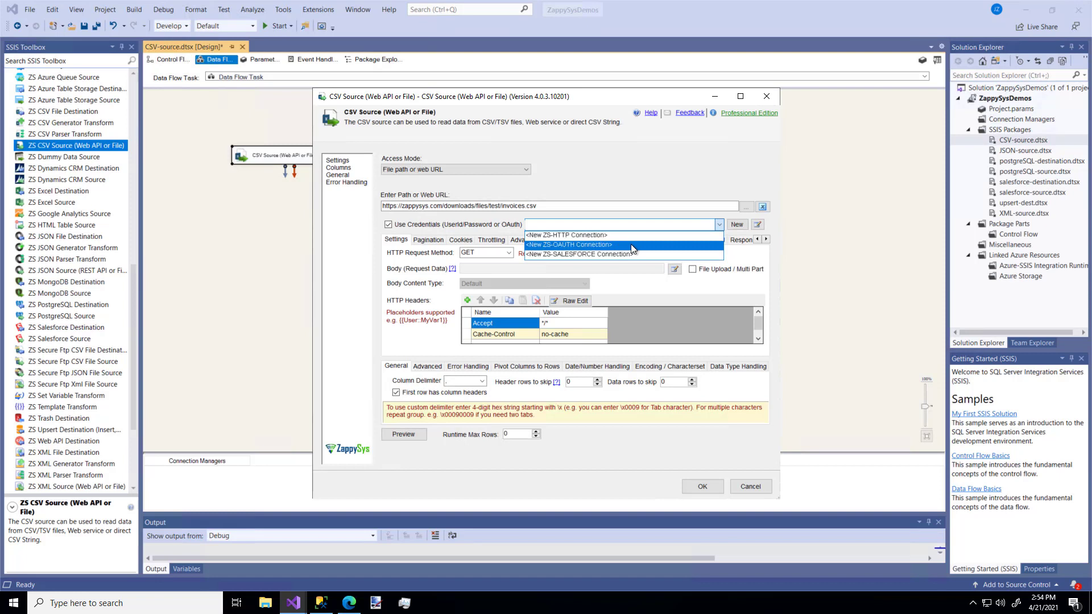
click(388, 225)
click(388, 225)
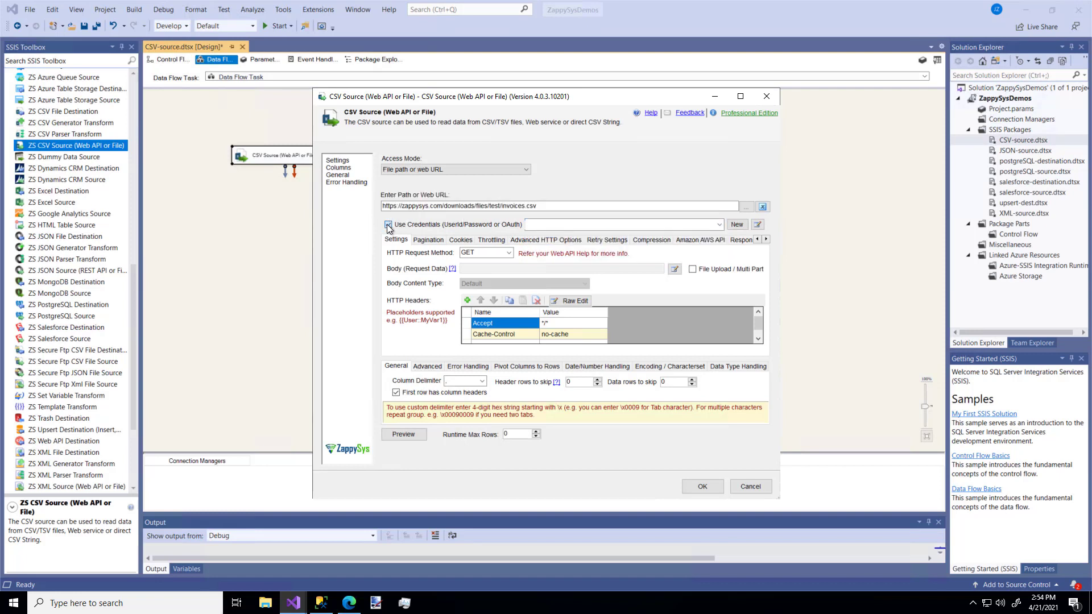
click(388, 225)
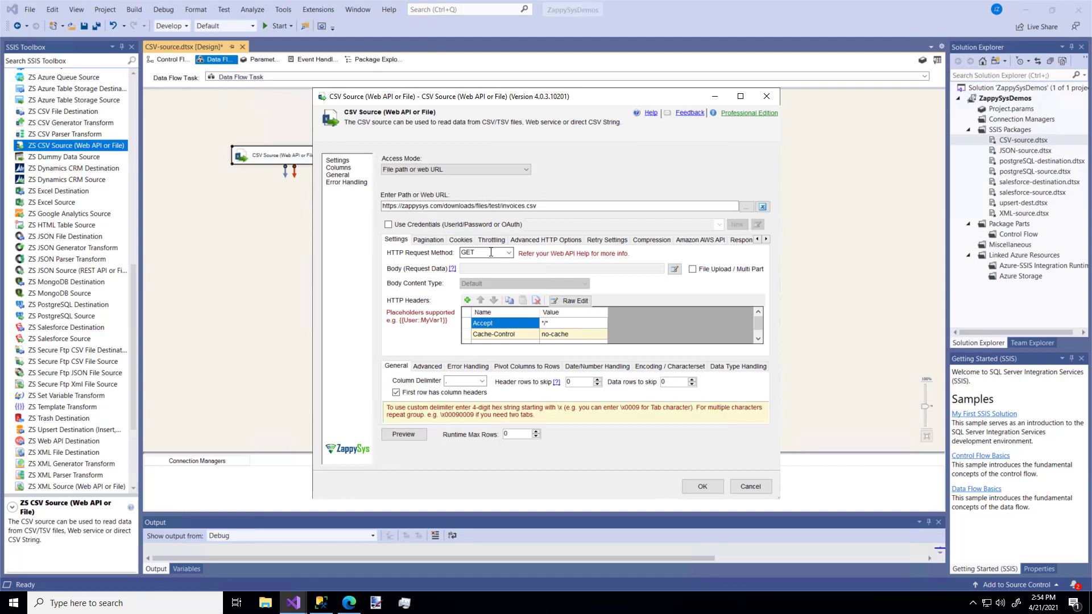
Try POST as the HTTP request method and open the request body editor, cancelling it without entering data
click(509, 253)
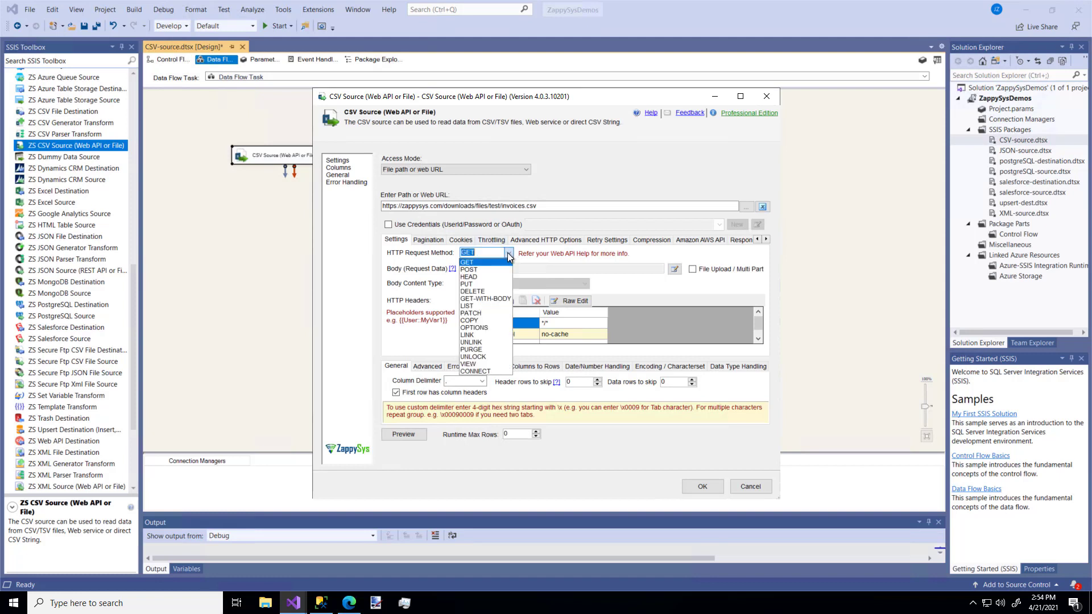
click(477, 270)
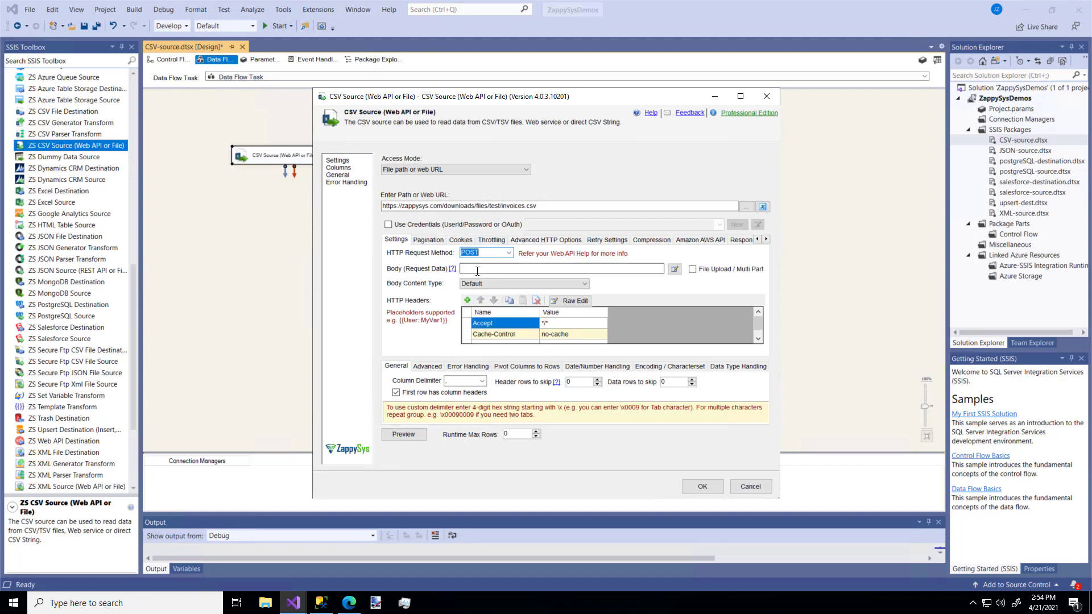
click(478, 270)
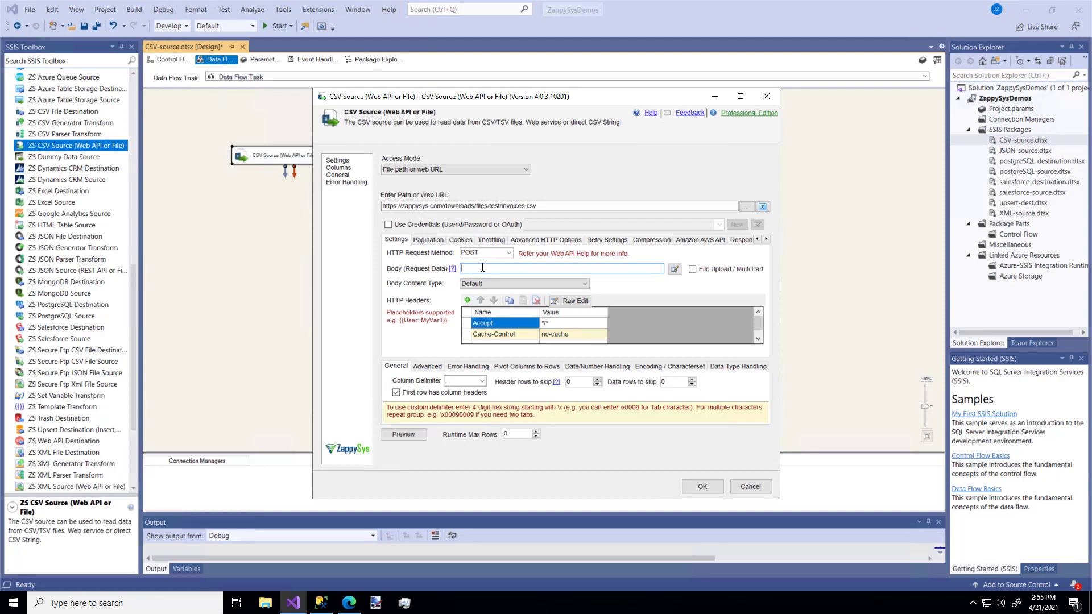
click(675, 269)
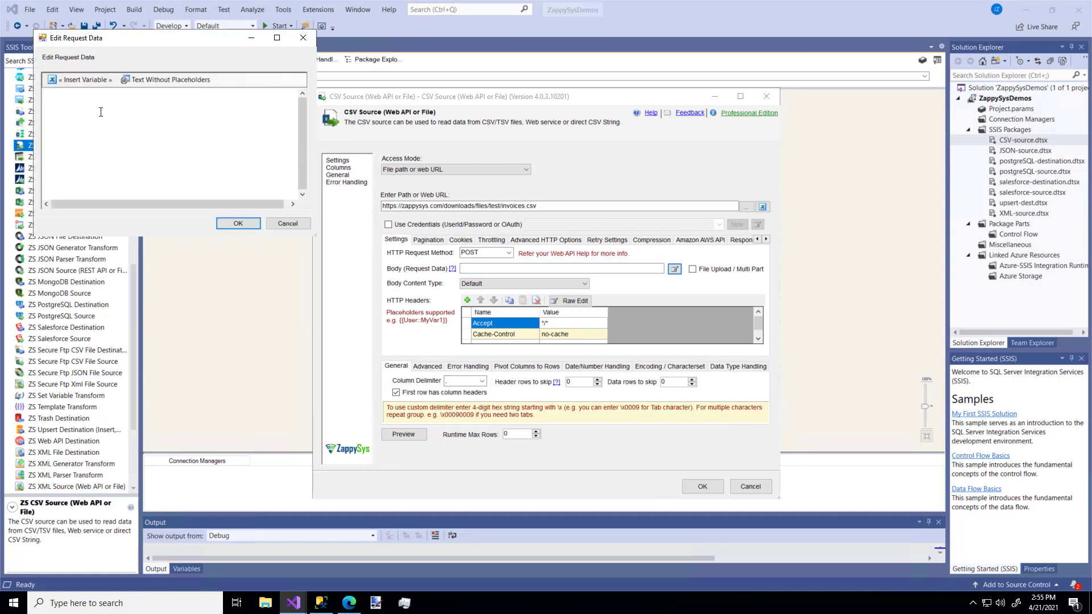
click(100, 112)
click(288, 223)
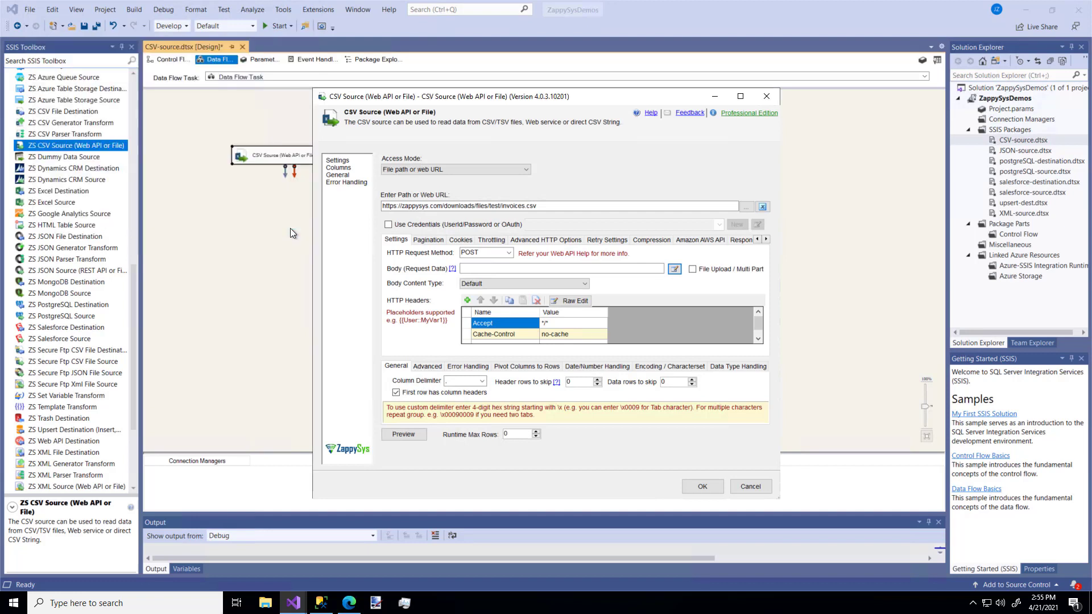
Try deleting the Accept HTTP header and open the raw header editor, cancelling it without edits
key(Delete)
click(520, 333)
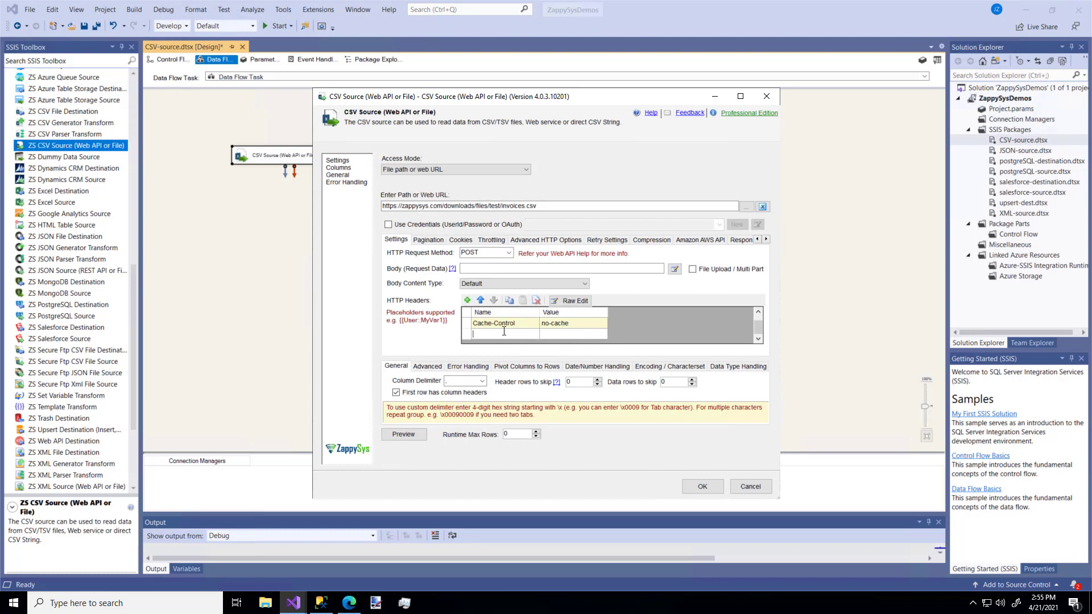
click(574, 299)
click(175, 165)
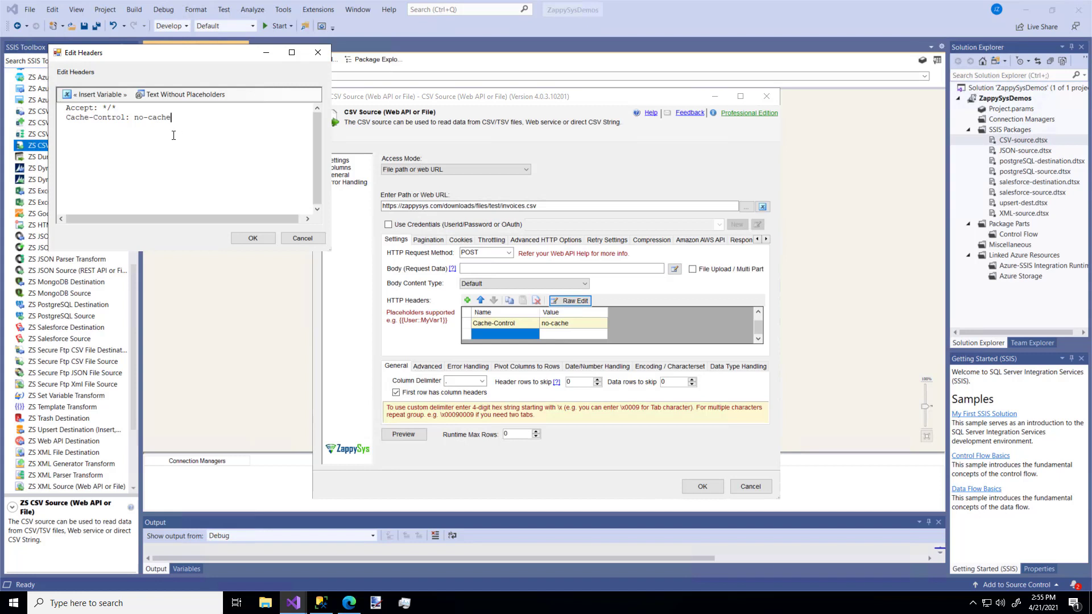
click(302, 238)
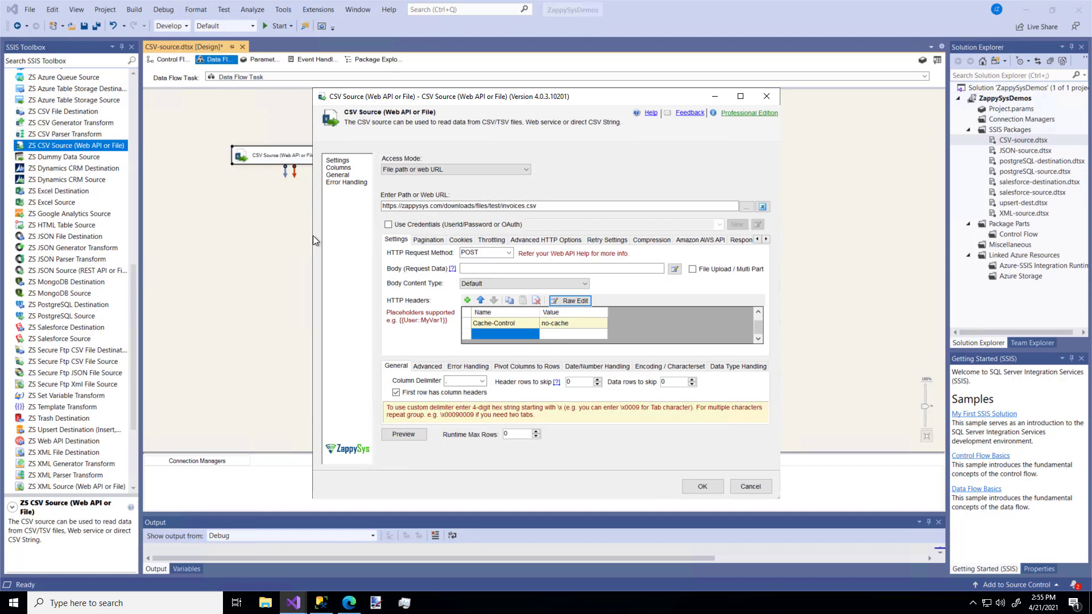
Look at the pagination options and preview the invoice data from the web URL, including its order date columns
click(429, 239)
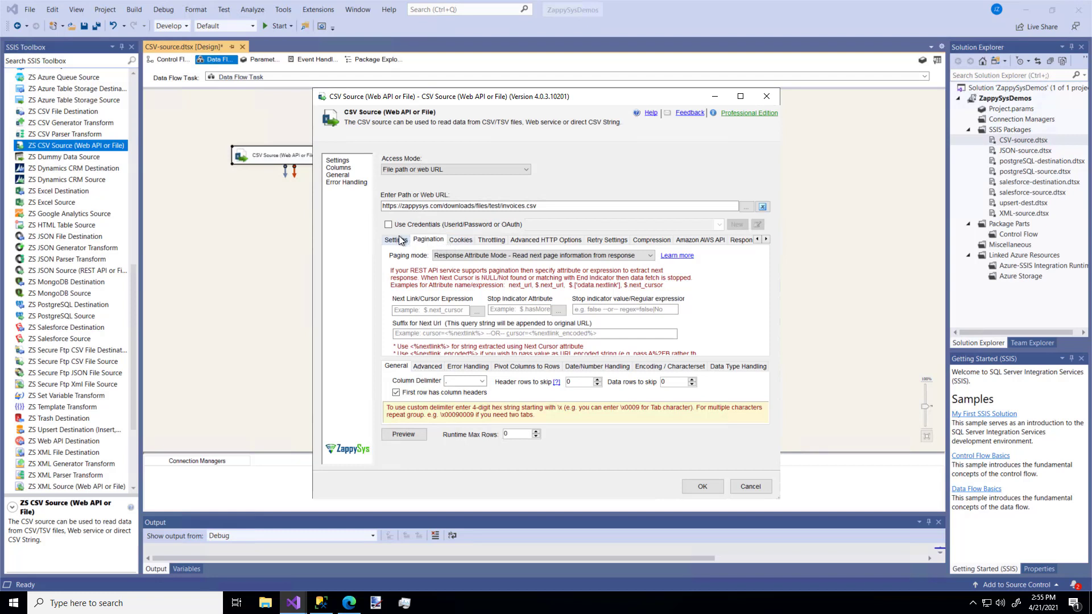
click(401, 241)
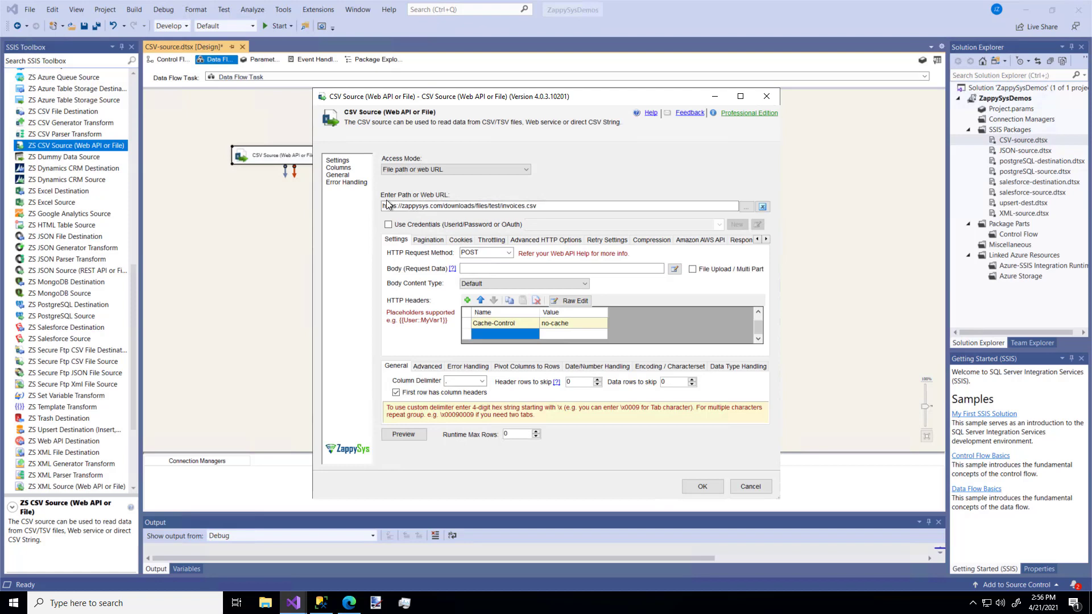
click(407, 432)
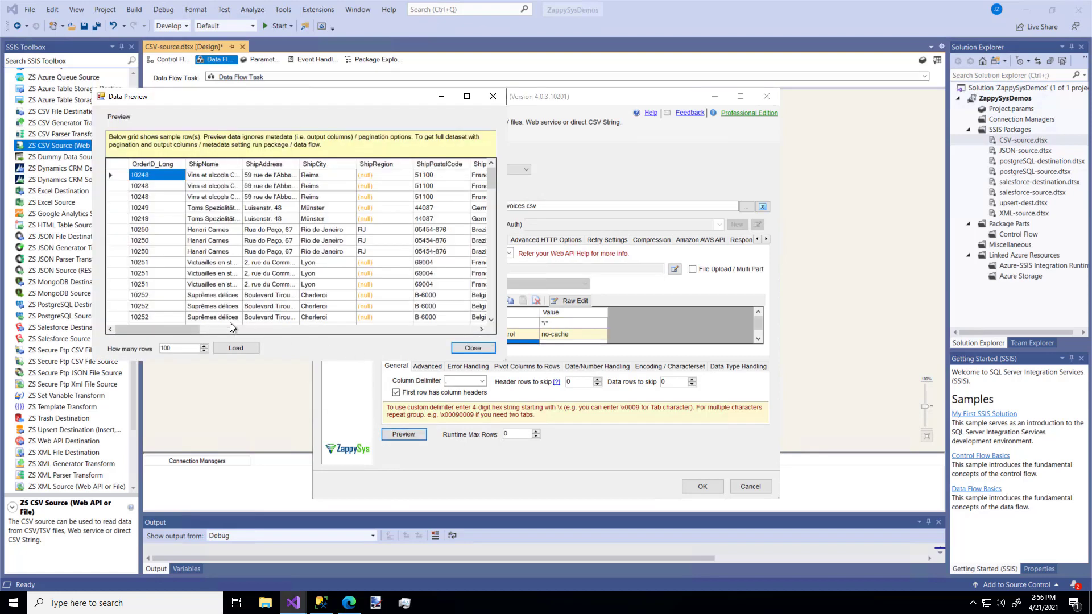
drag(185, 328, 369, 349)
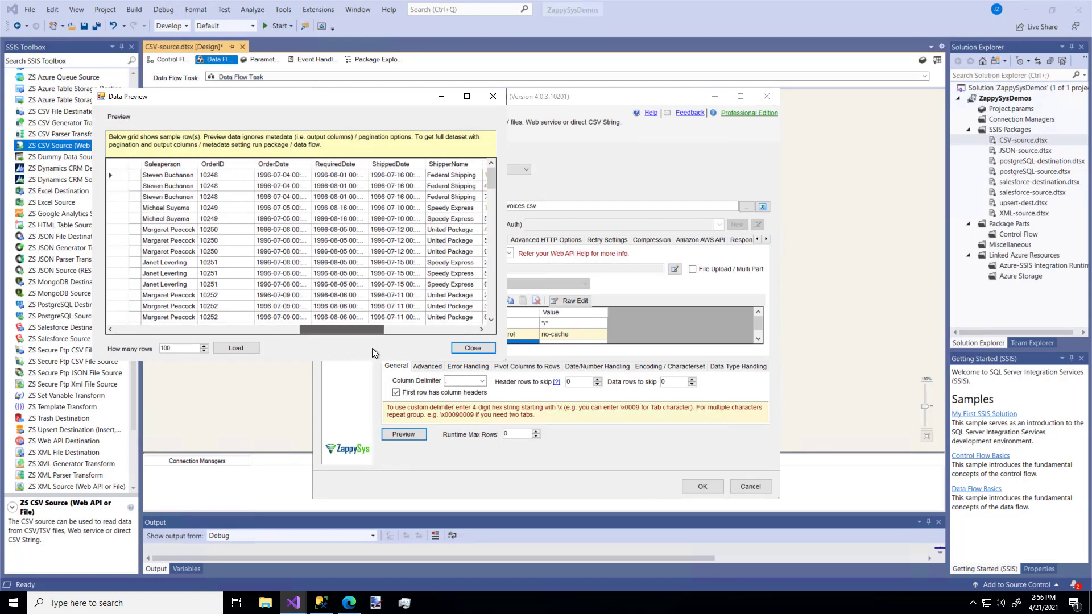
click(473, 347)
Try the Direct value access mode and return to File path or web URL
click(527, 169)
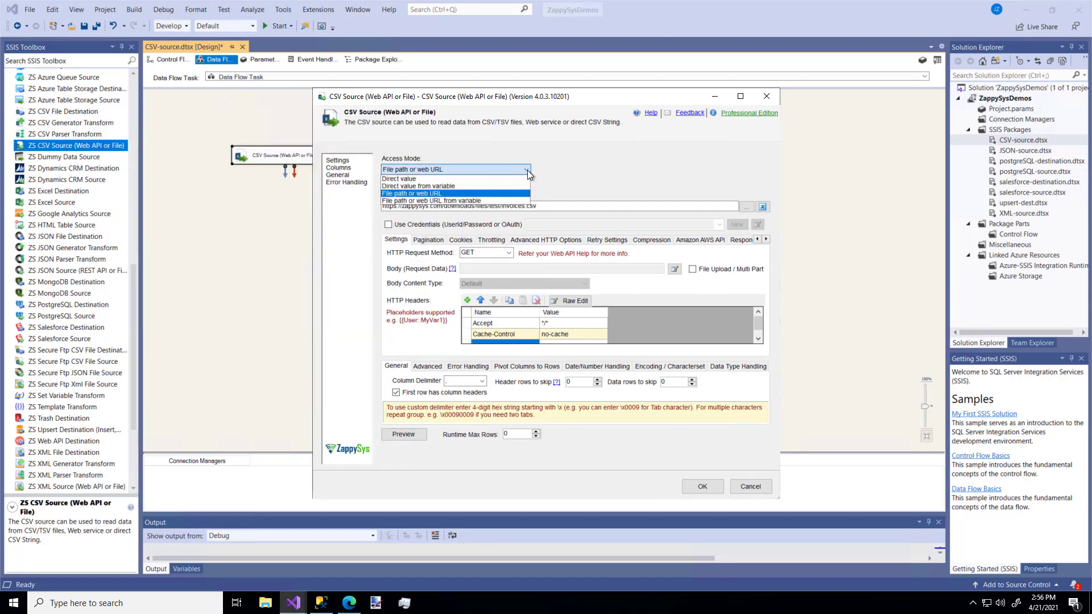
click(491, 178)
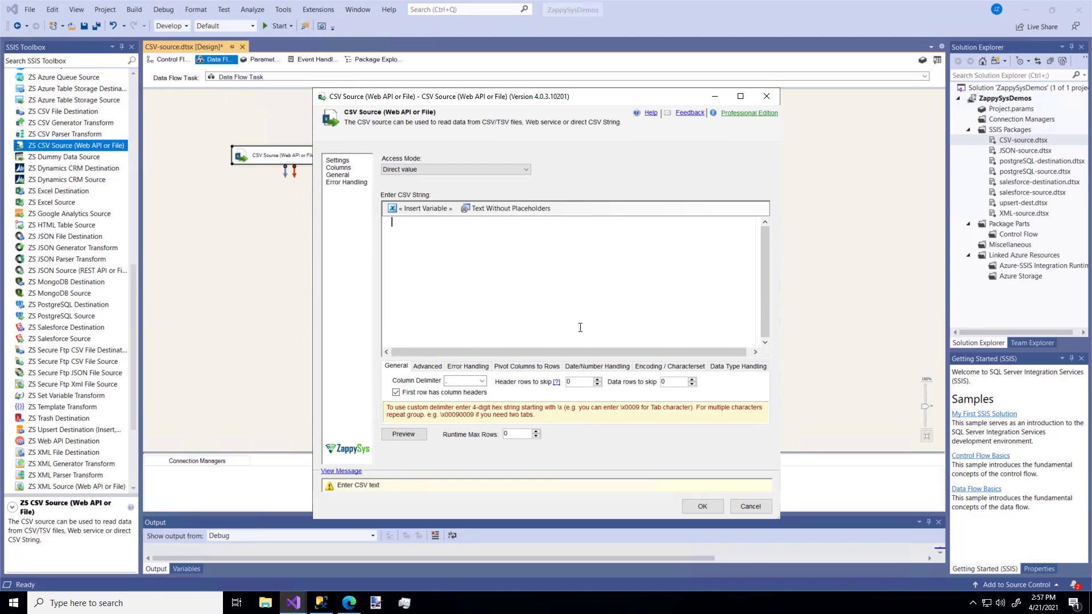
click(526, 169)
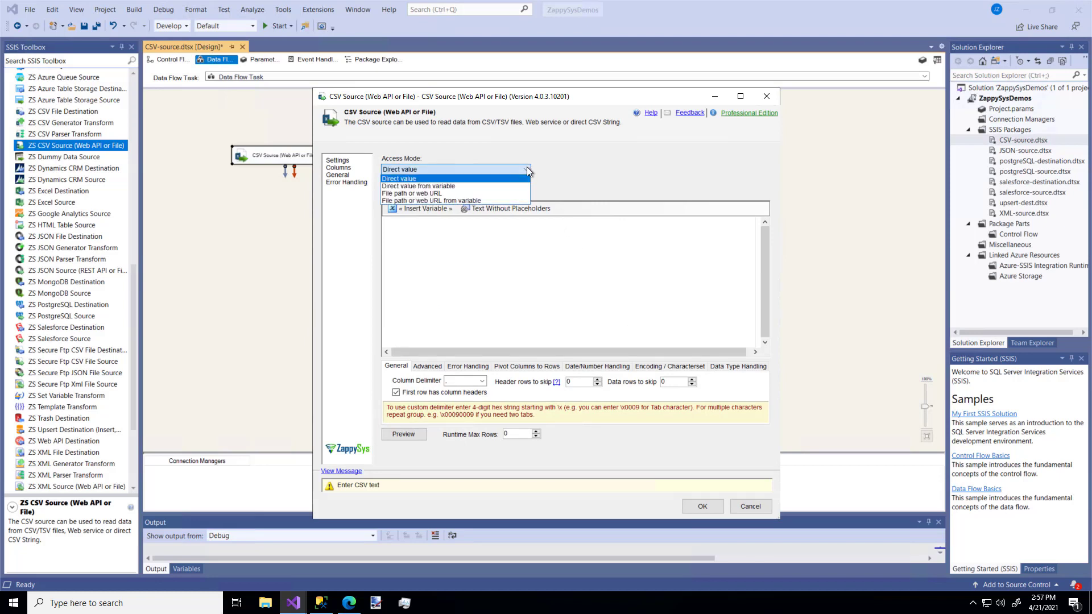
click(486, 194)
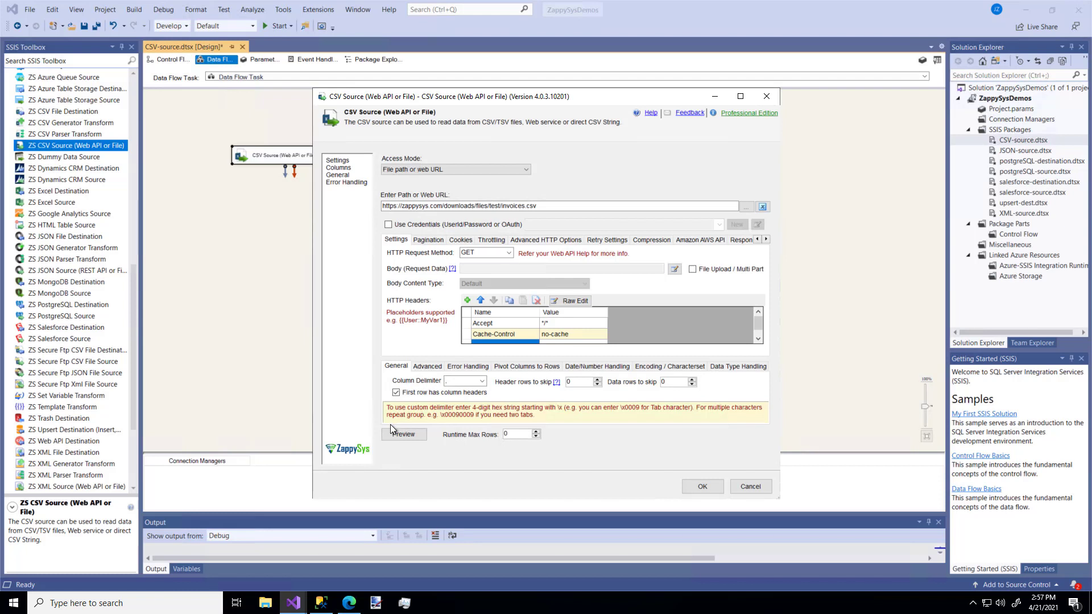
Set the ShipCity column's length to 100 in the CSV source, lock that column, and save the source settings
click(338, 168)
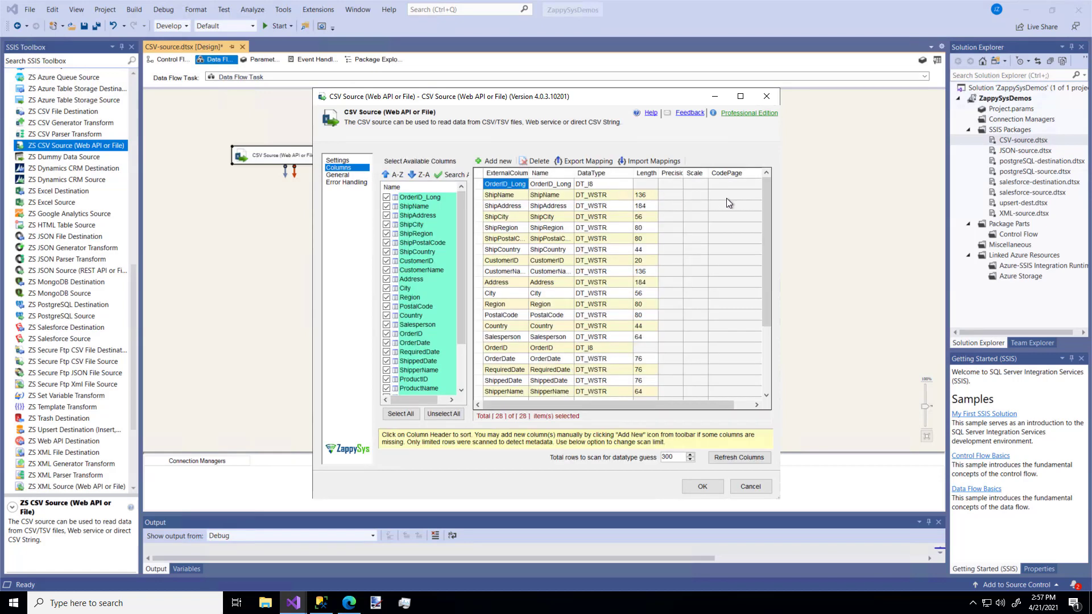
mouse_move(767, 190)
mouse_down()
mouse_move(773, 268)
mouse_move(770, 209)
mouse_up()
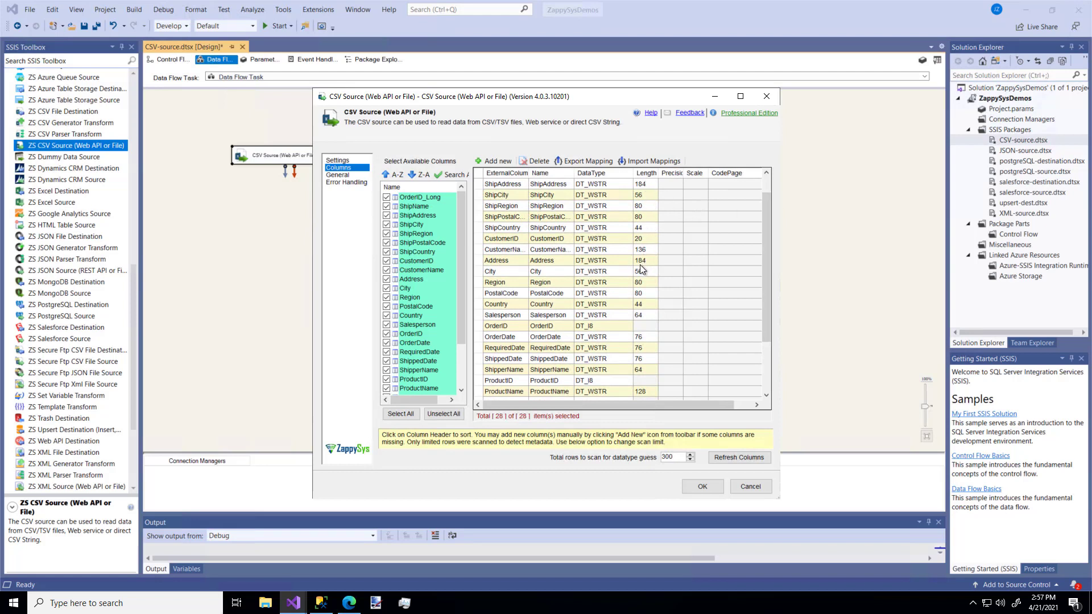
click(643, 195)
text(100)
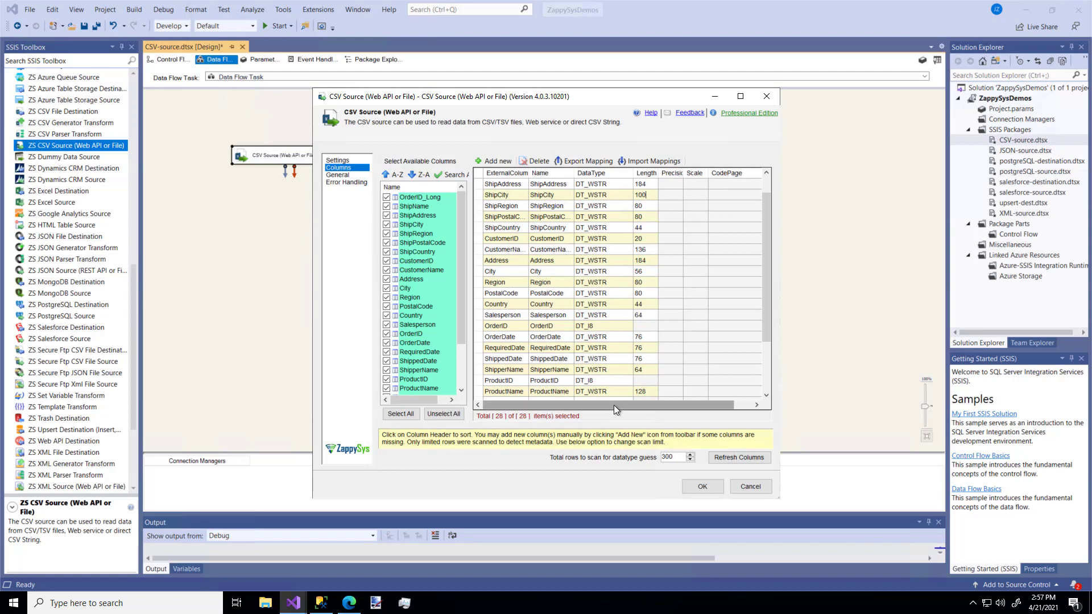
drag(613, 405, 644, 401)
click(751, 196)
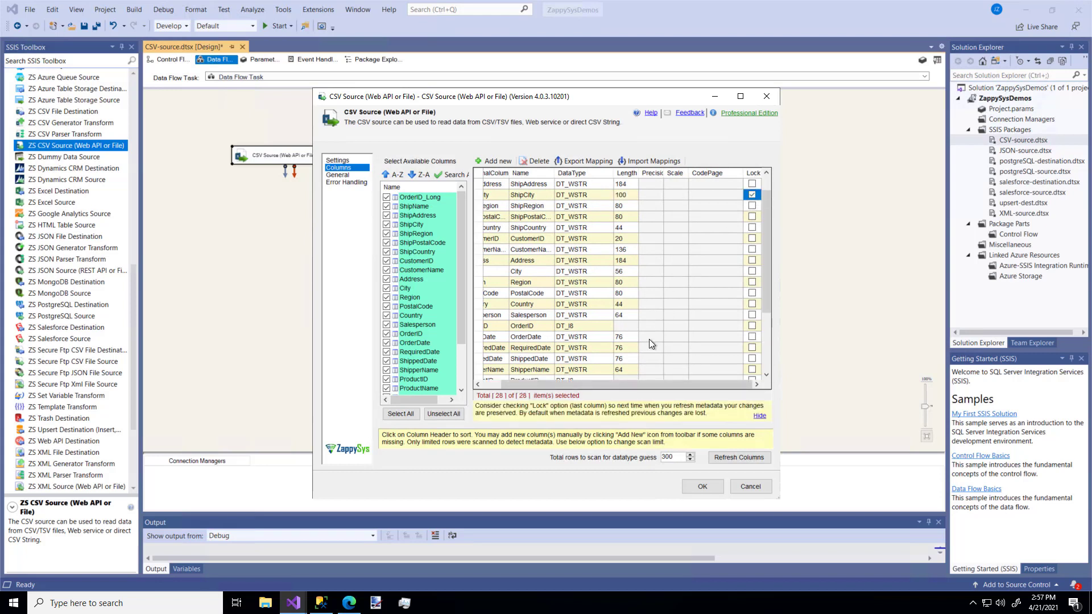
drag(623, 385, 596, 382)
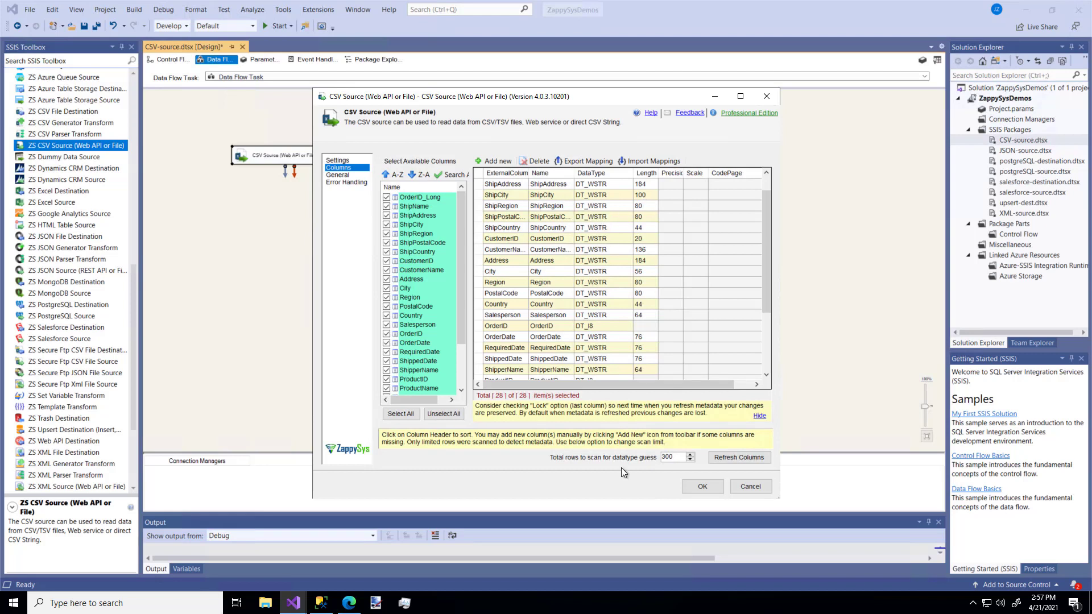
click(703, 488)
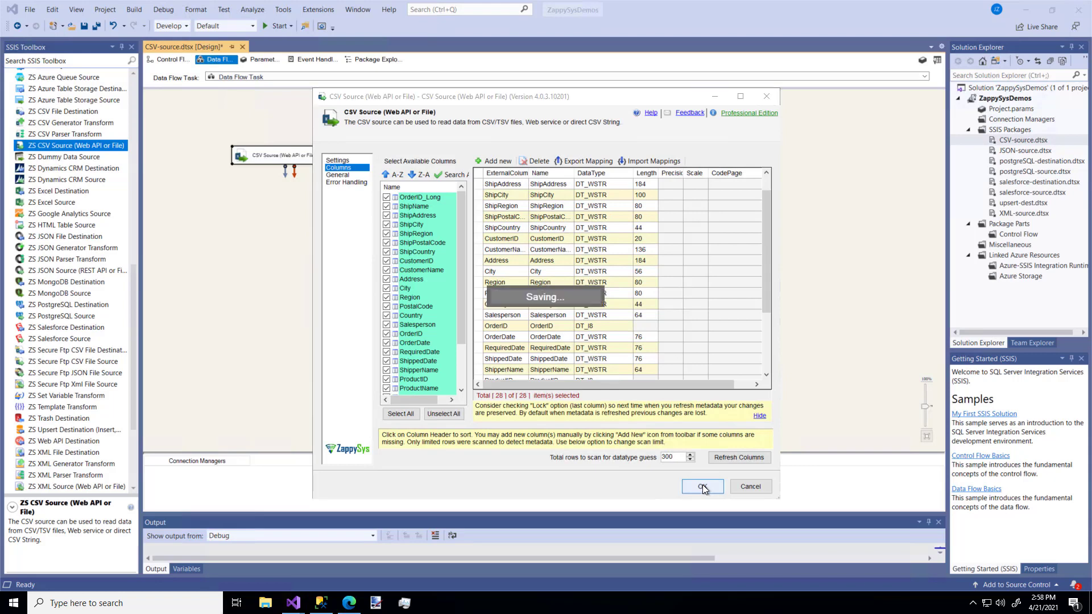
click(368, 313)
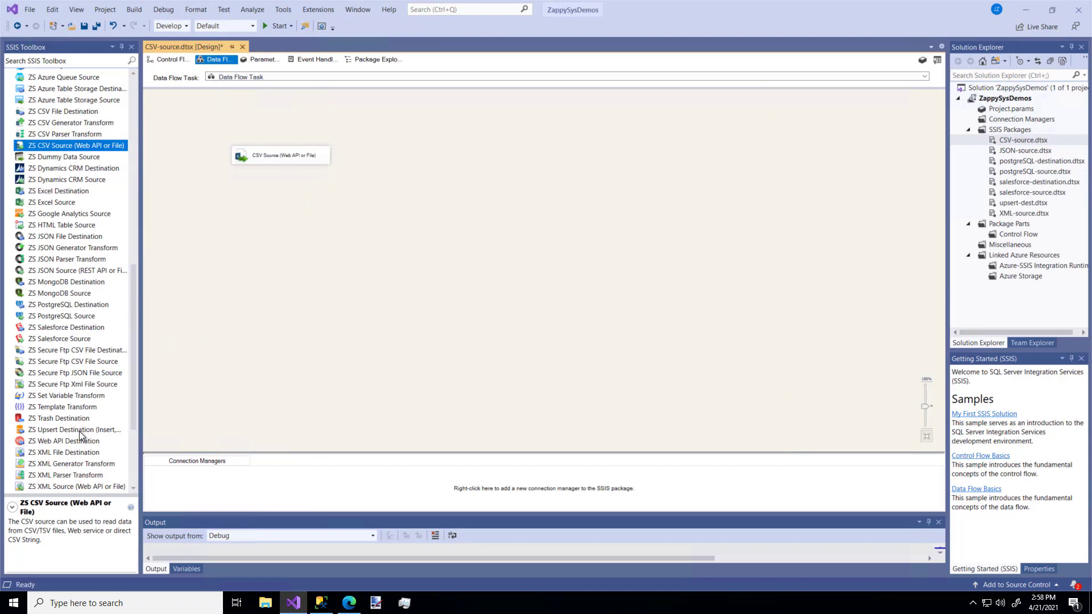
Add a ZS Upsert Destination below the CSV Source and connect the source's data output to it
drag(77, 426, 314, 213)
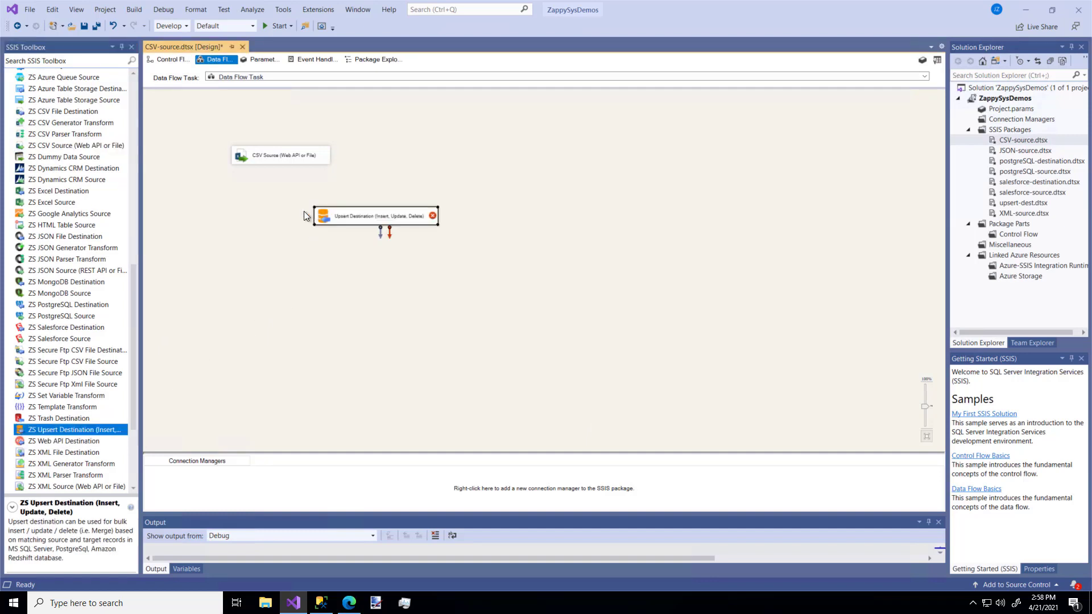
click(279, 162)
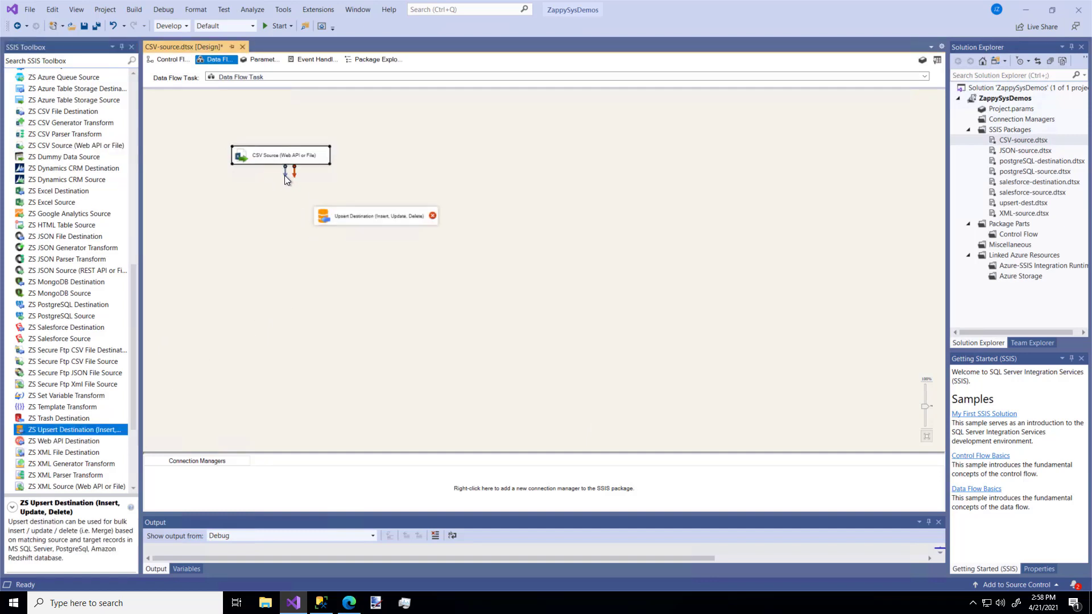
drag(284, 172, 377, 220)
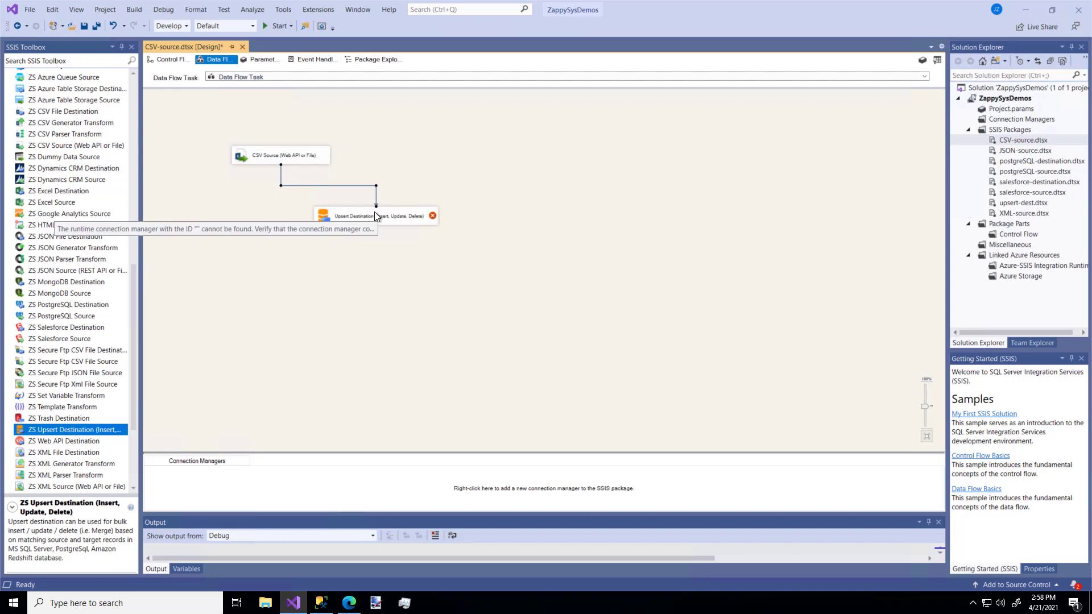
Create the Upsert Destination's target connection from the existing EC2AMAZ-UOT33J1.Test data connection
double_click(376, 219)
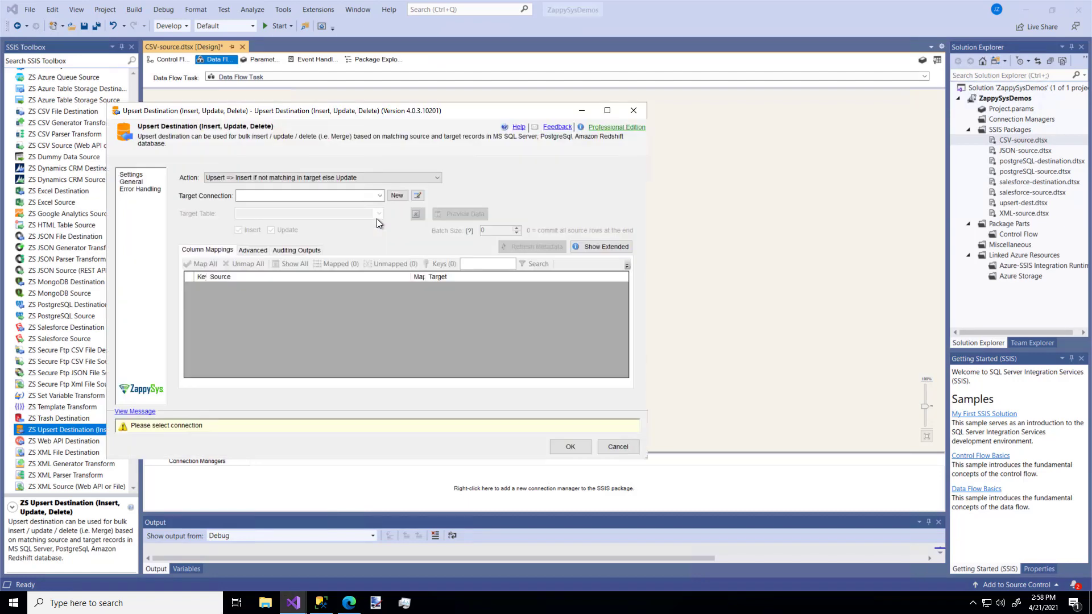
click(393, 195)
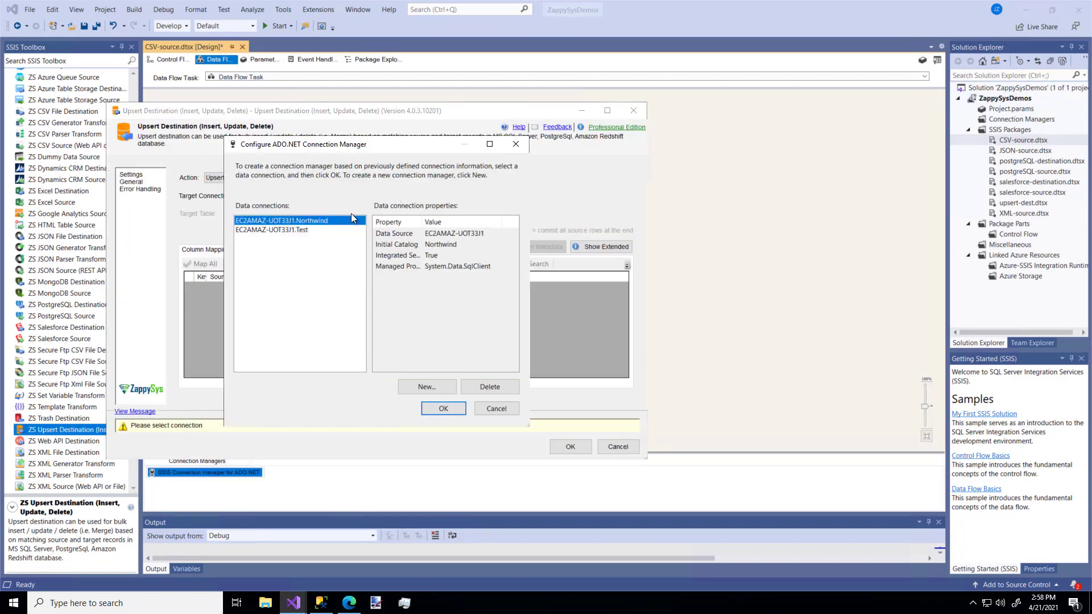
click(310, 230)
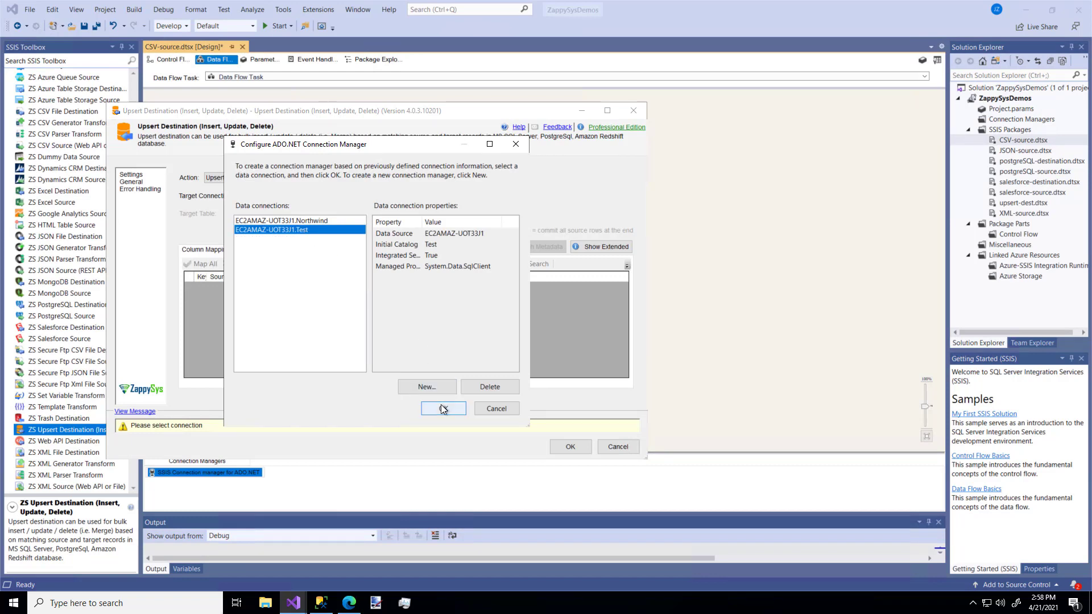
click(442, 407)
Create a new target table named csv_data from the source columns and accept the automatic column mapping
click(398, 214)
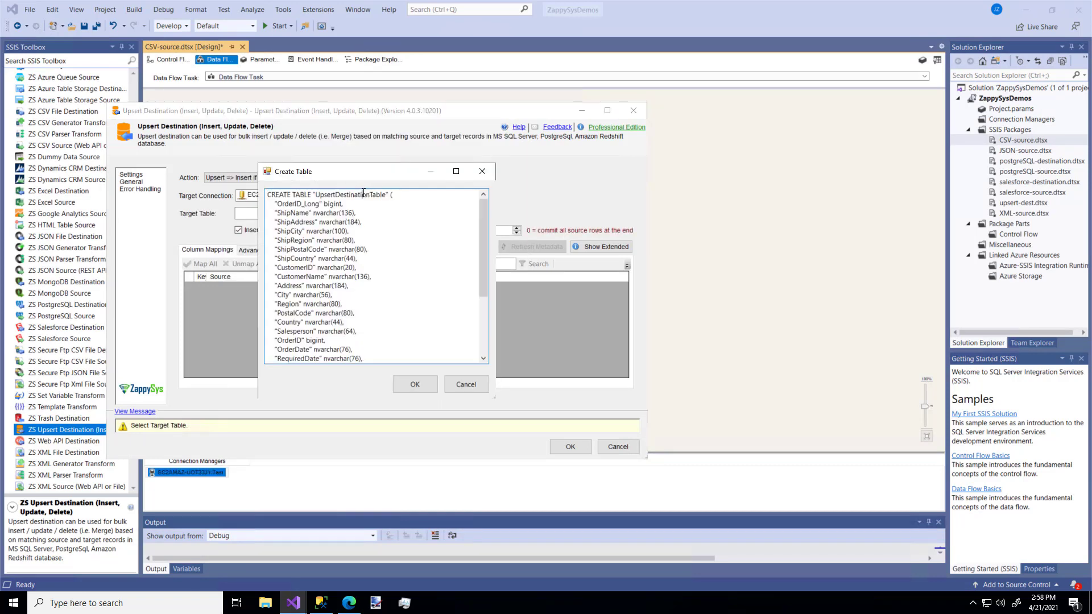
double_click(363, 194)
text(csv_data()
click(415, 384)
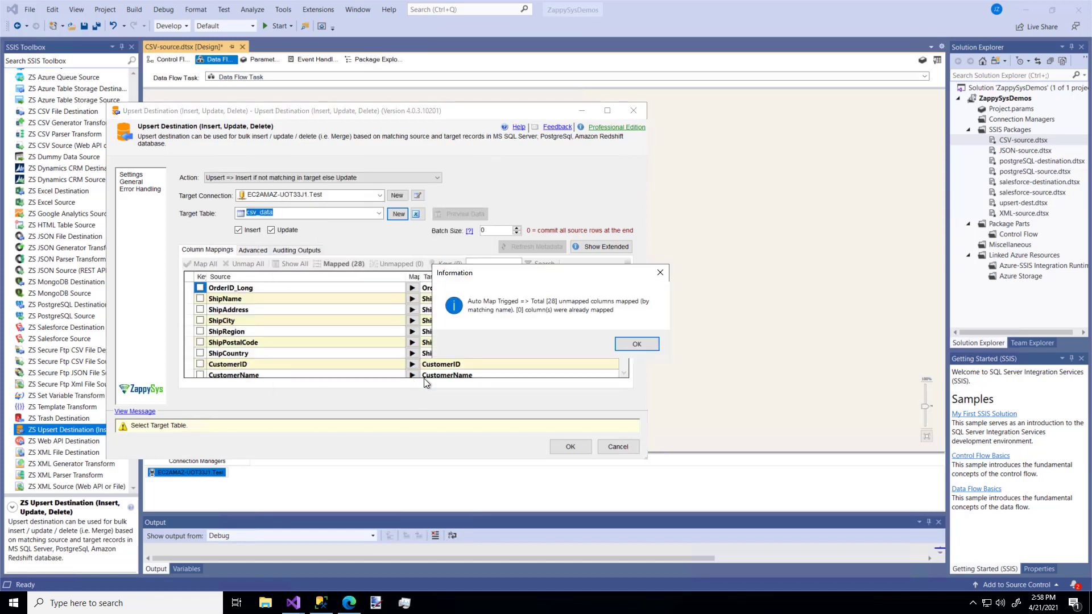
click(635, 344)
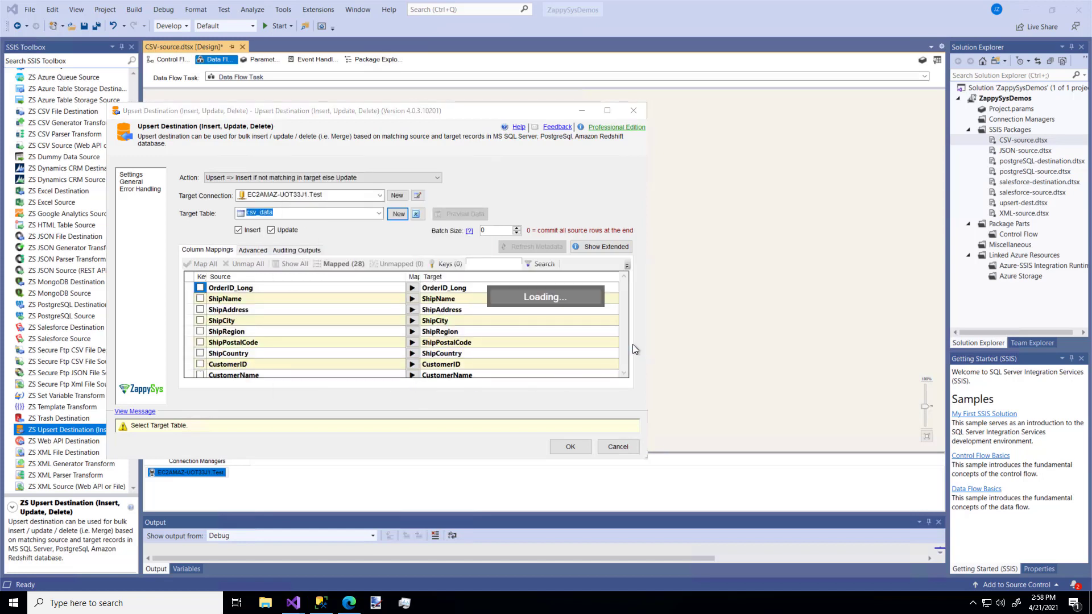
Mark OrderID_Long as the key column and save the Upsert Destination without creating the missing index
click(200, 288)
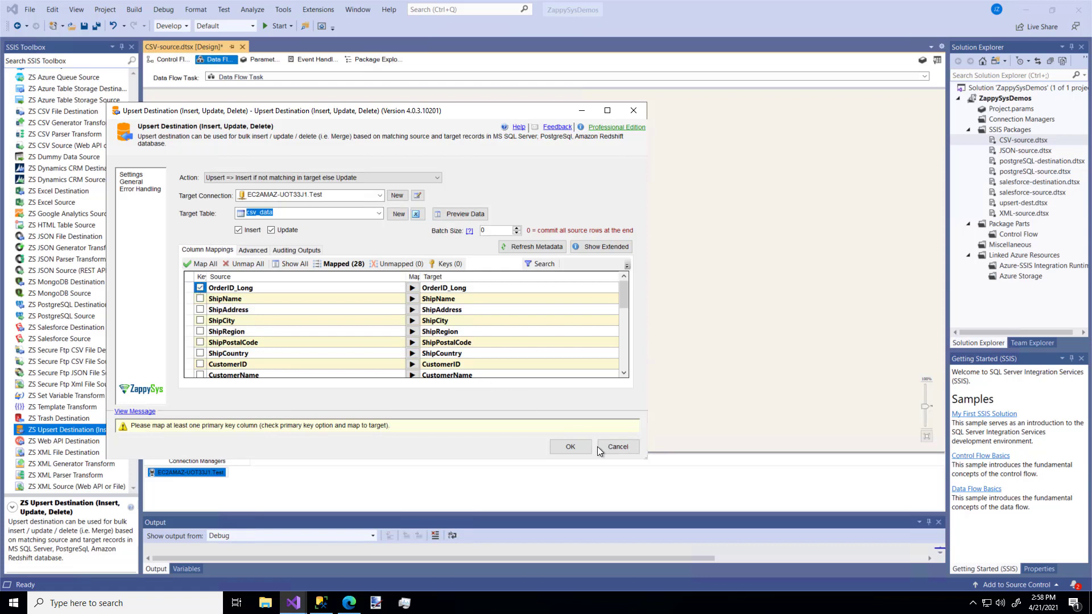
click(571, 448)
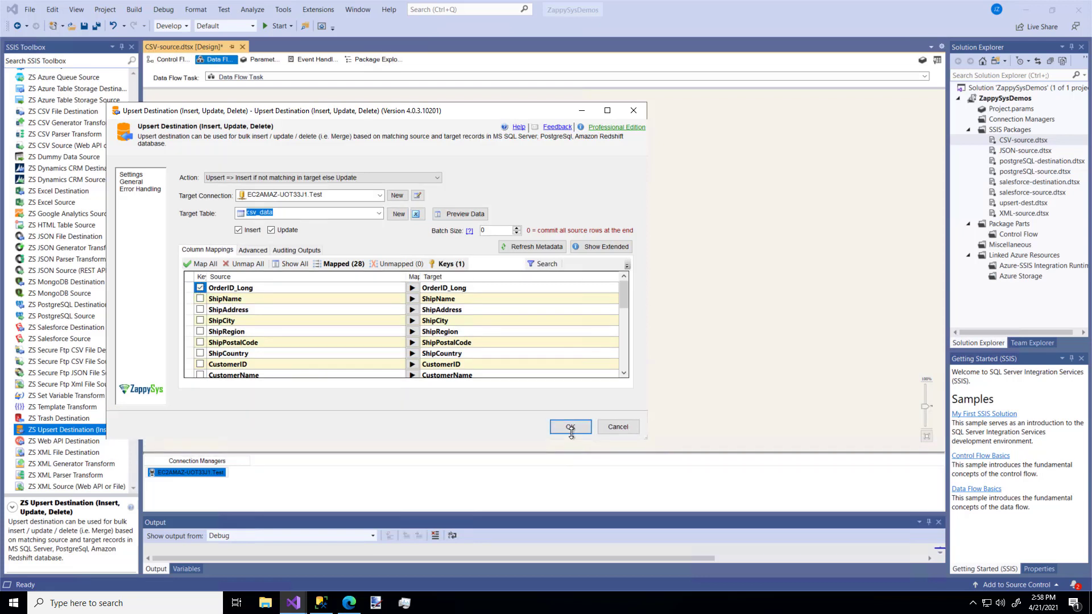
click(572, 425)
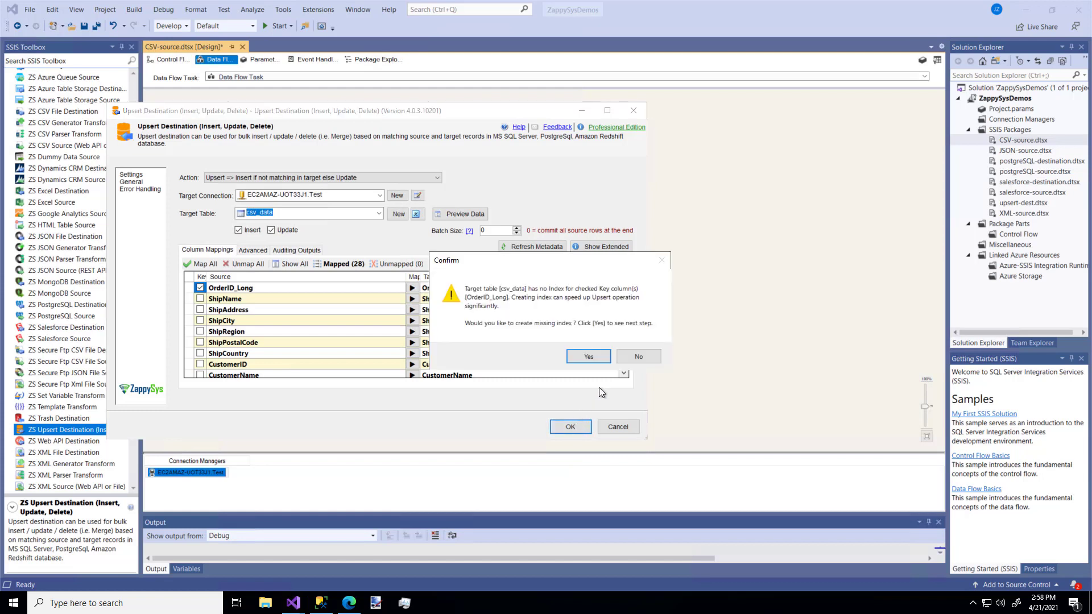
click(639, 356)
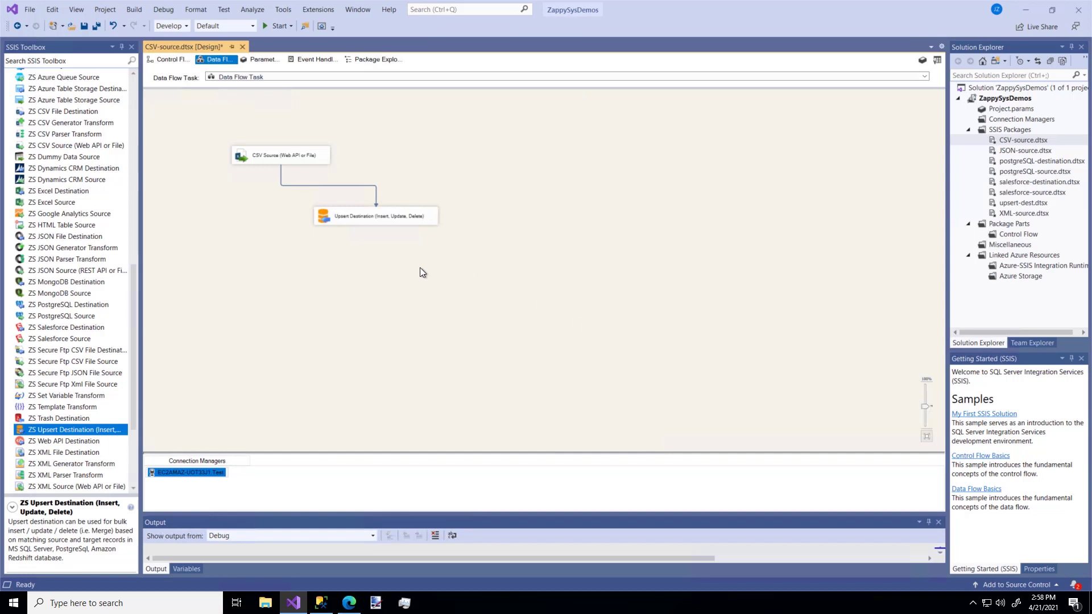
Run the package and check the loaded data in SQL Server Management Studio with "select * from csv_data"
click(275, 26)
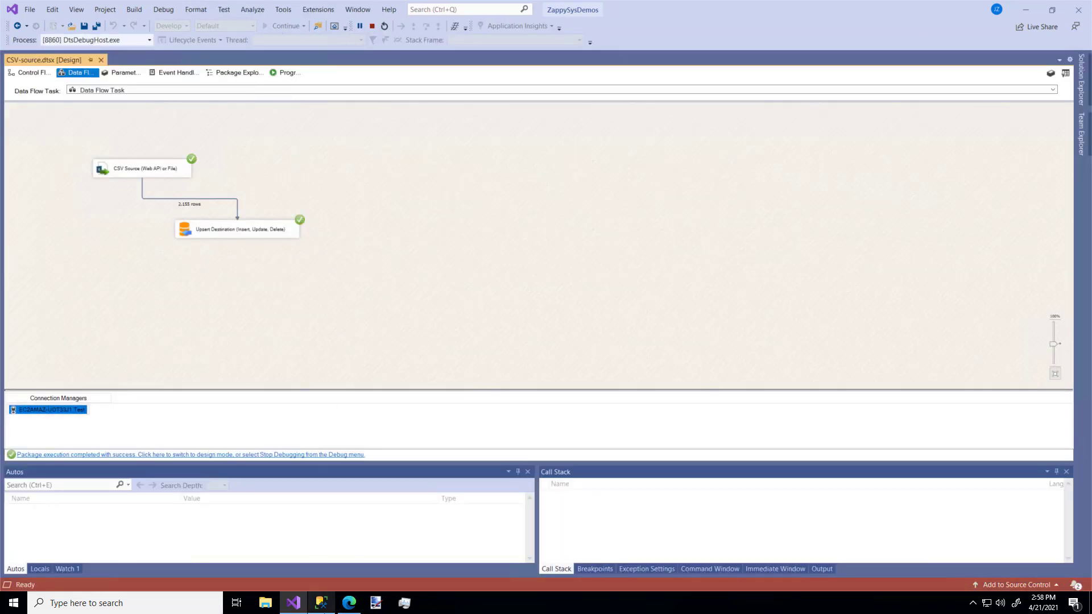
click(322, 604)
text(sel)
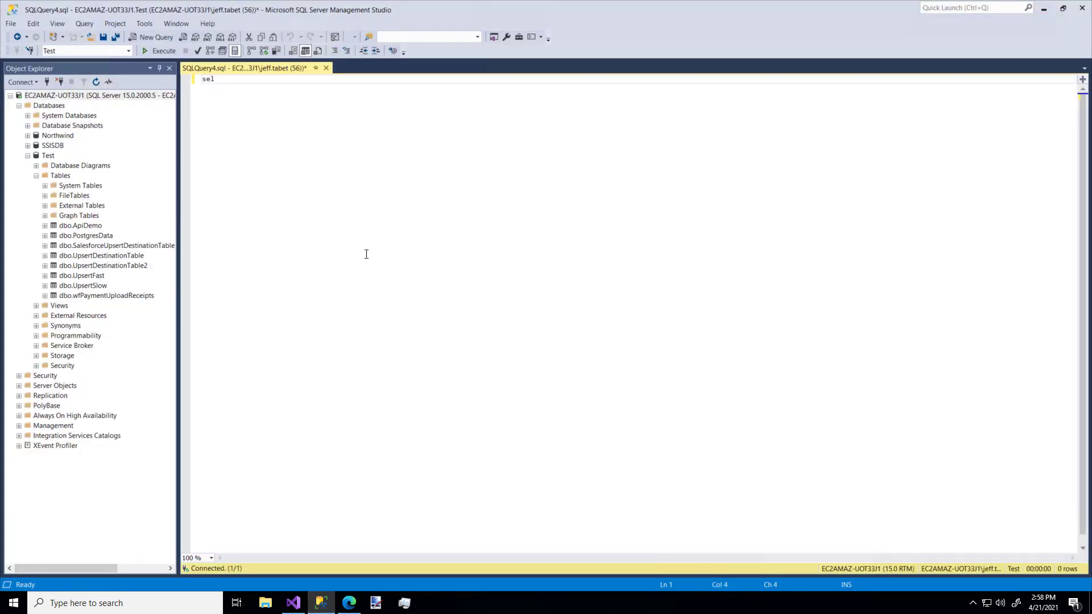
text(ect * from csv_data)
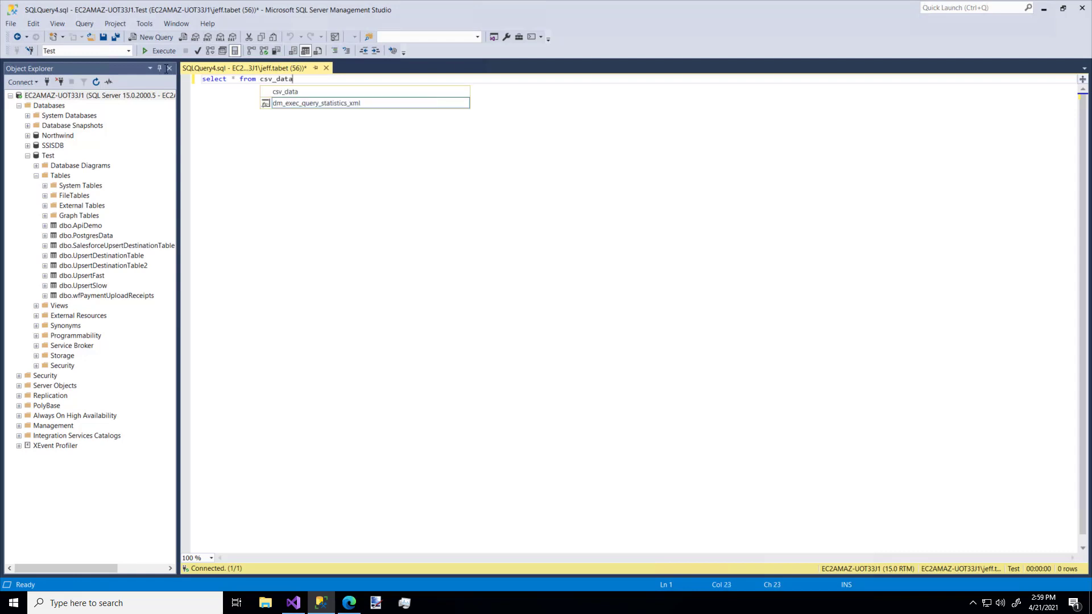
click(160, 50)
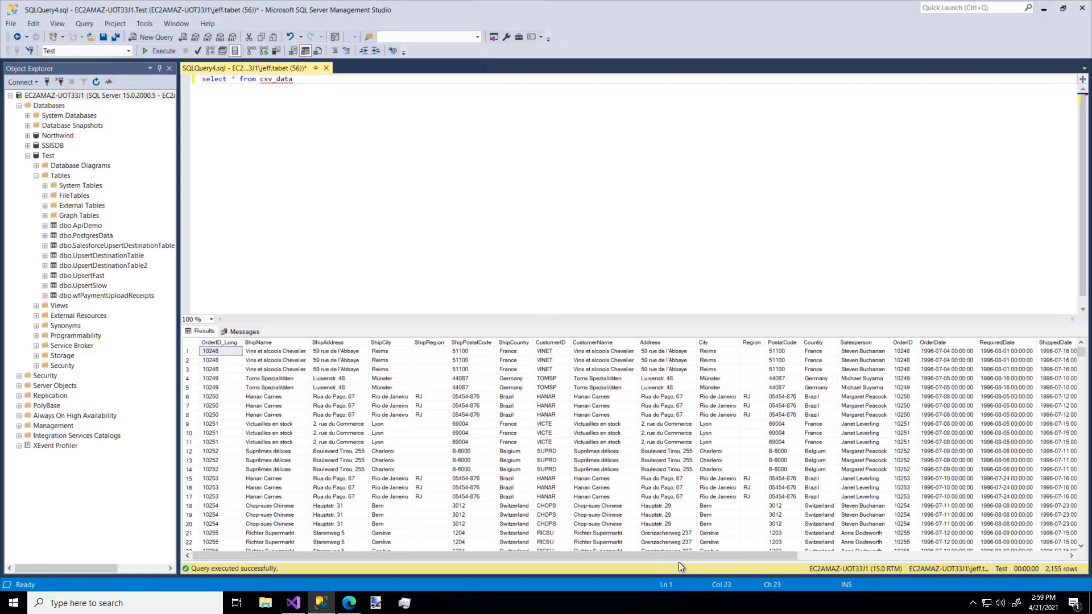
drag(676, 558, 649, 542)
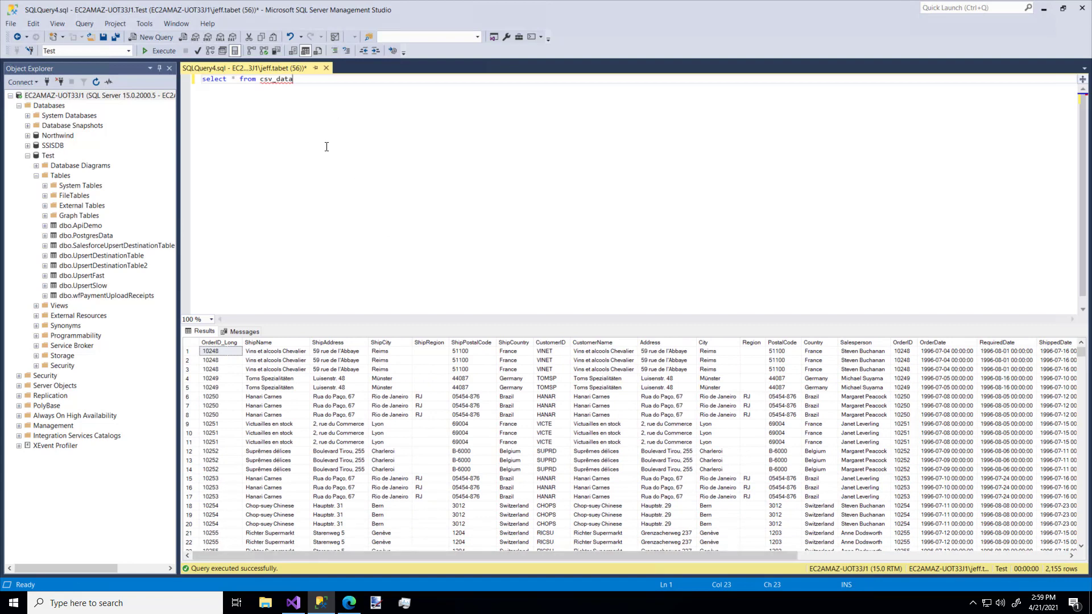